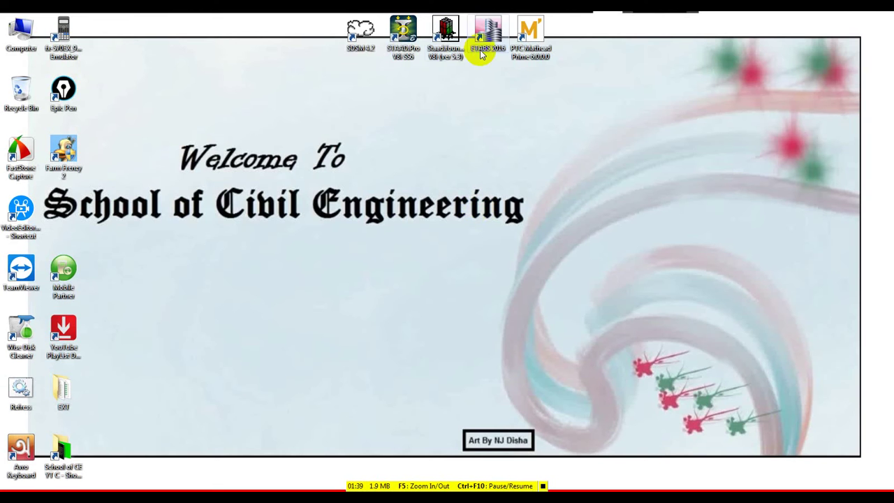
# - Launch ETABS 2016 and start a new model initialized with the saved user default settings
pyautogui.doubleClick(481, 50)
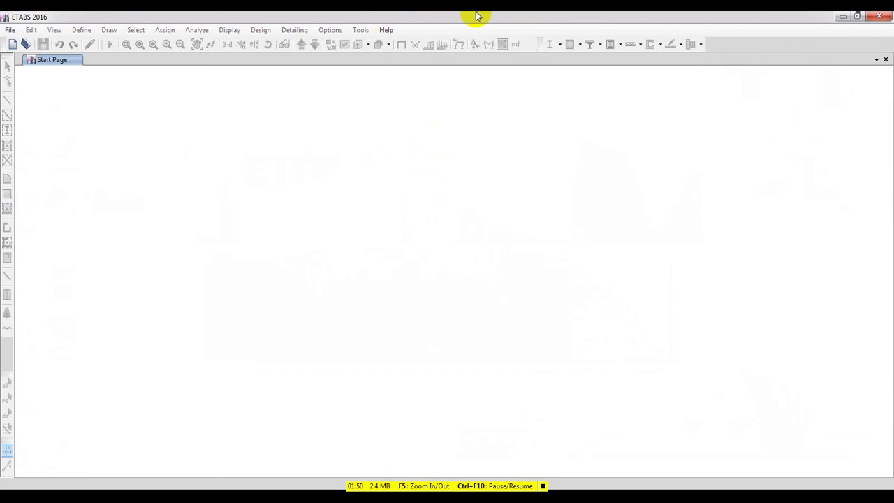
pyautogui.click(14, 45)
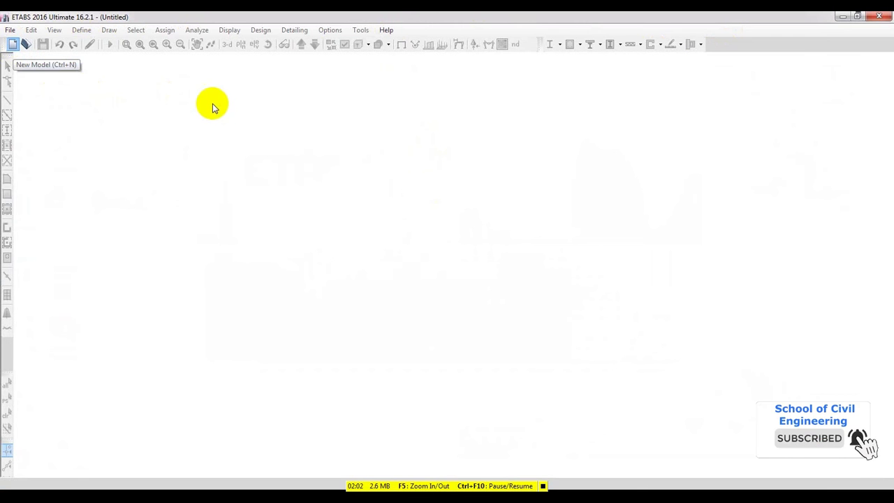
pyautogui.click(13, 44)
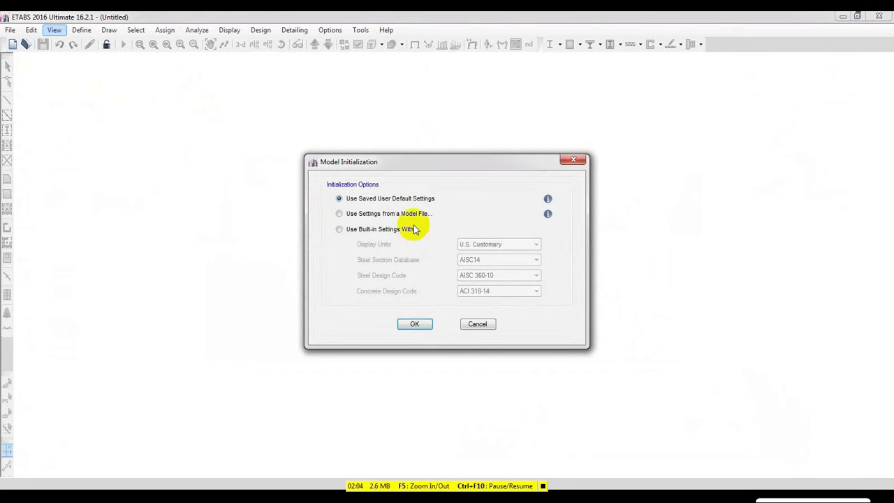
pyautogui.moveTo(439, 160); pyautogui.dragTo(421, 172)
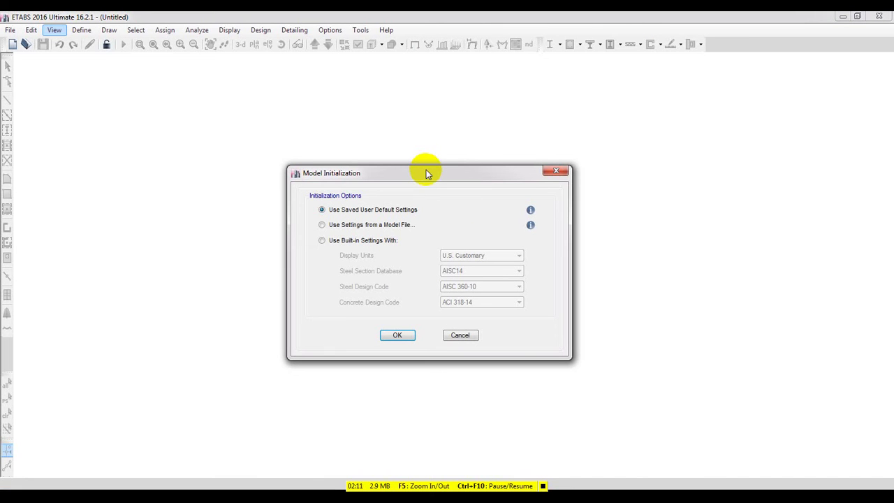
pyautogui.moveTo(425, 173); pyautogui.dragTo(424, 181)
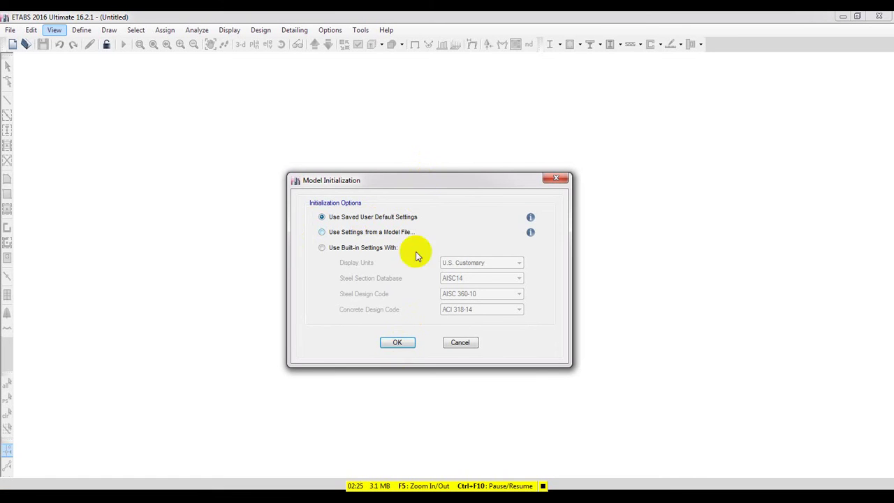
pyautogui.moveTo(416, 185); pyautogui.dragTo(416, 199)
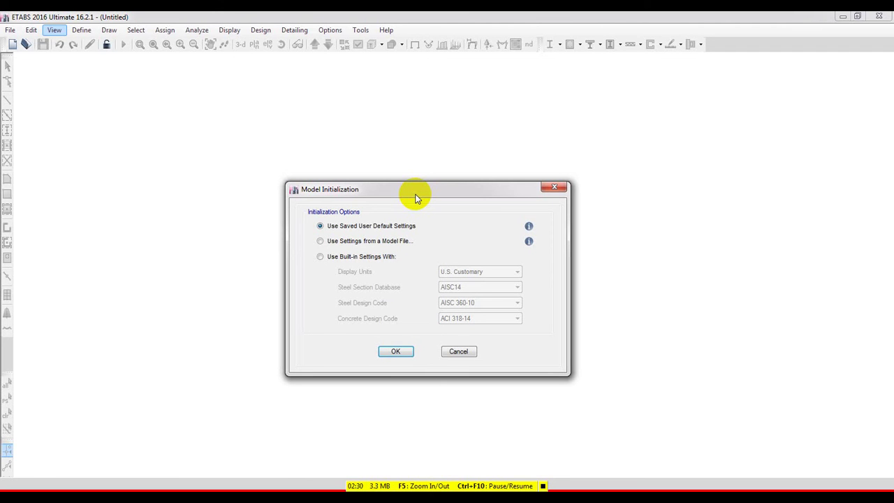
pyautogui.click(422, 190)
pyautogui.moveTo(422, 190); pyautogui.dragTo(424, 193)
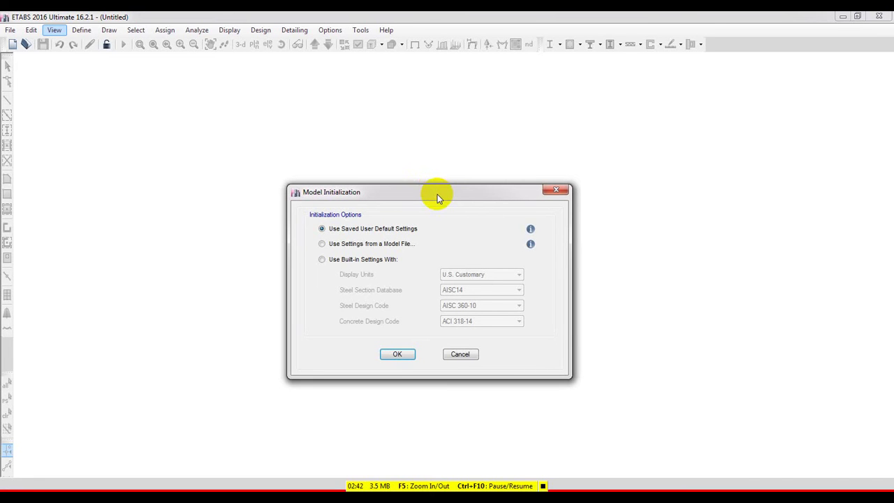
pyautogui.moveTo(437, 194); pyautogui.dragTo(436, 188)
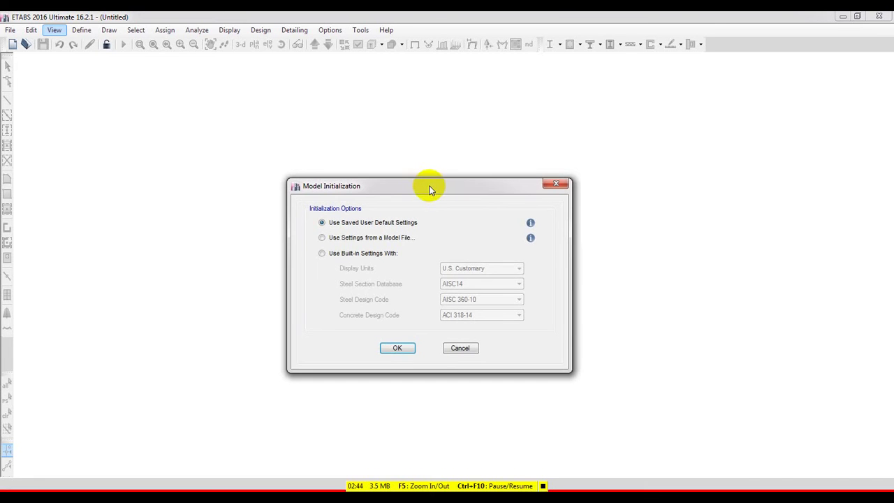
pyautogui.click(397, 348)
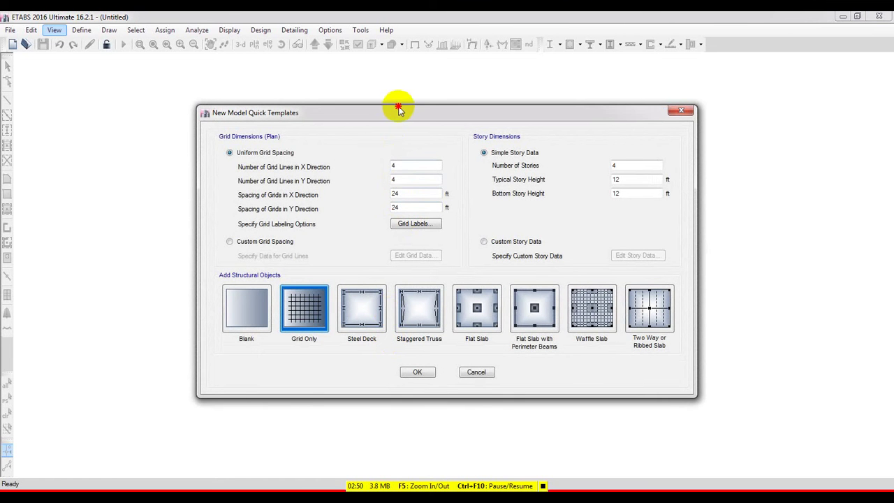
# - Set the uniform grid spacing to 15 ft in both the X and Y directions
pyautogui.moveTo(402, 115)
pyautogui.mouseDown()
pyautogui.moveTo(401, 132)
pyautogui.moveTo(407, 125)
pyautogui.mouseUp()
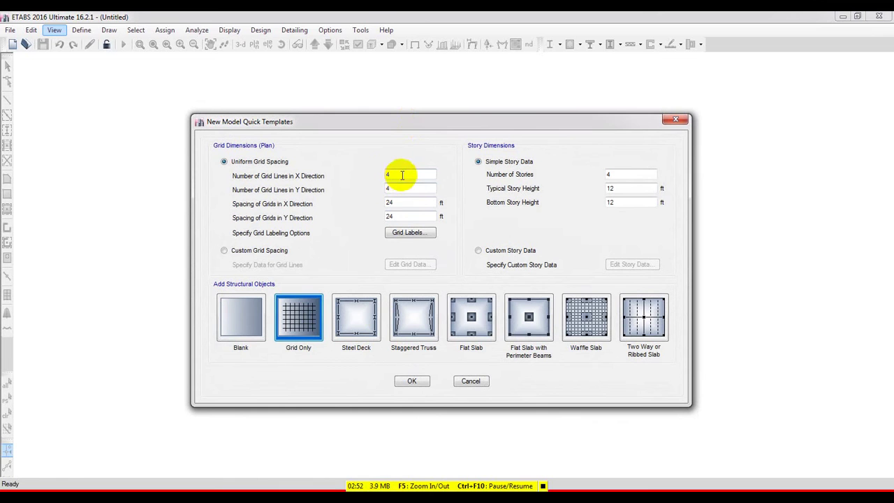
pyautogui.moveTo(402, 188); pyautogui.dragTo(360, 221)
pyautogui.moveTo(400, 175); pyautogui.dragTo(369, 175)
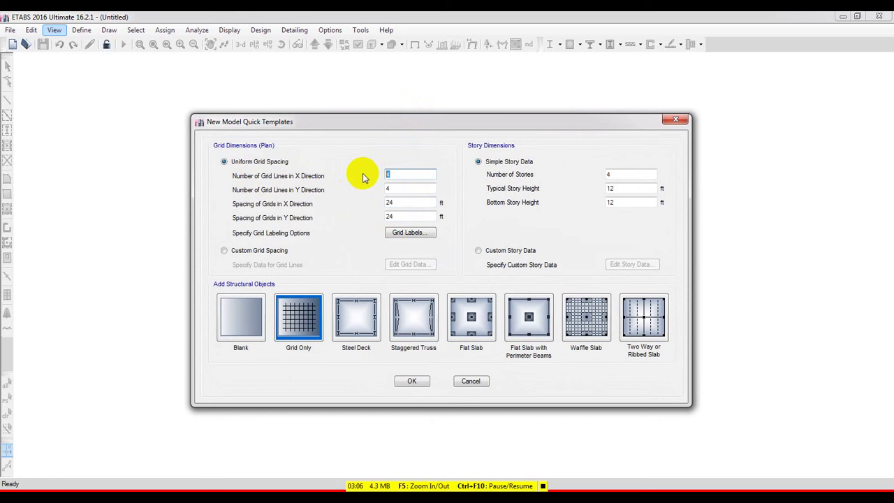
pyautogui.click(408, 173)
pyautogui.press('Tab')
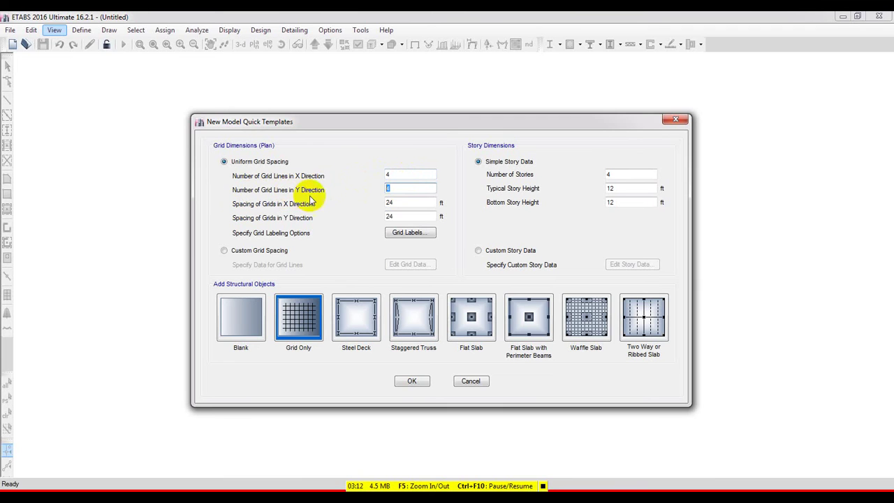
pyautogui.click(410, 189)
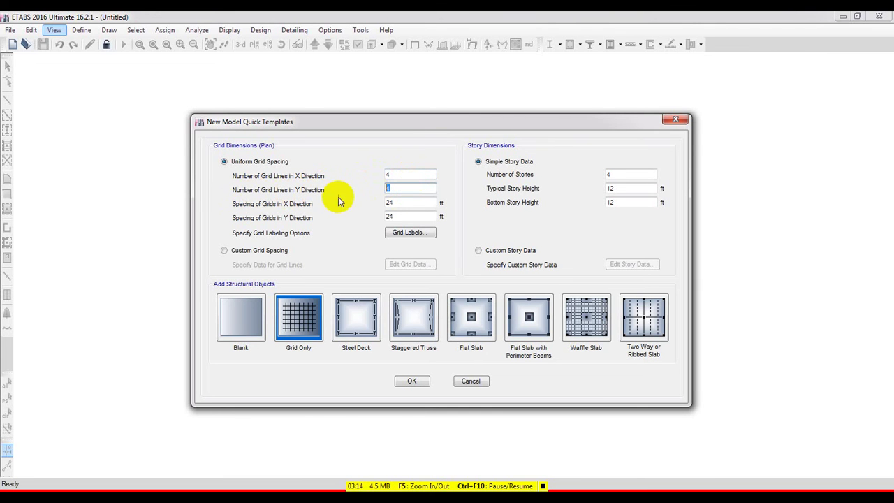
pyautogui.doubleClick(400, 203)
pyautogui.write('15')
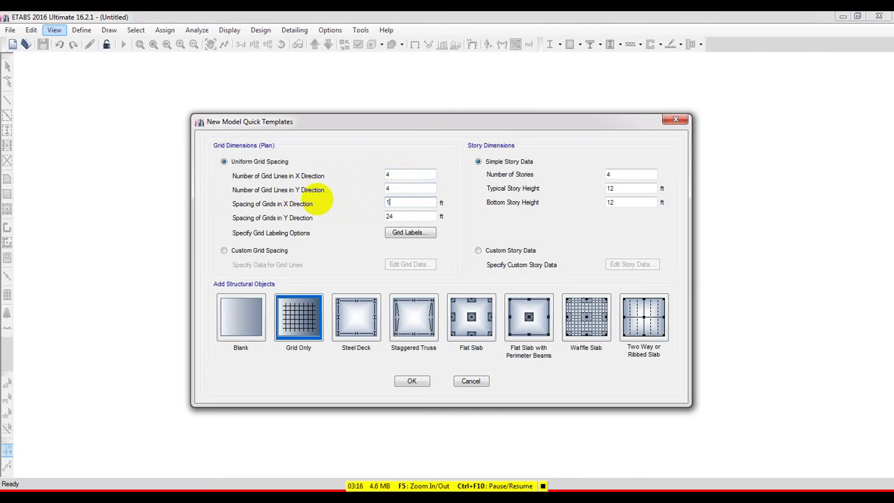
pyautogui.doubleClick(396, 217)
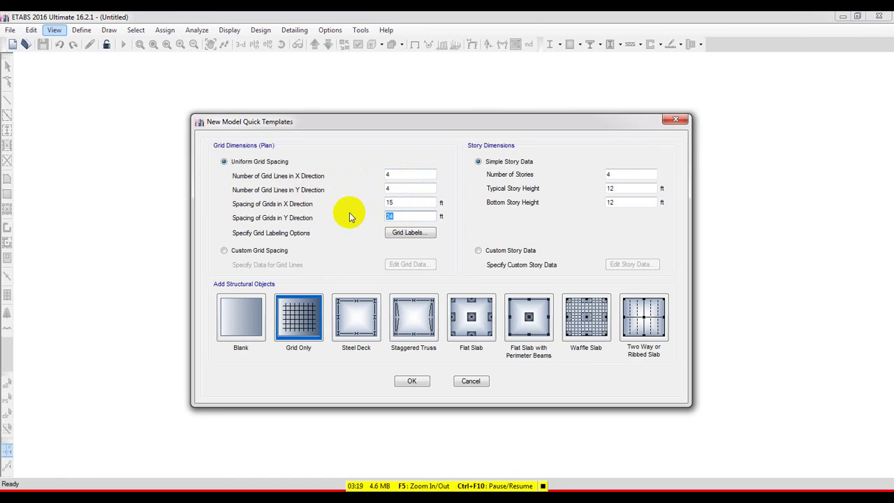
pyautogui.write('15')
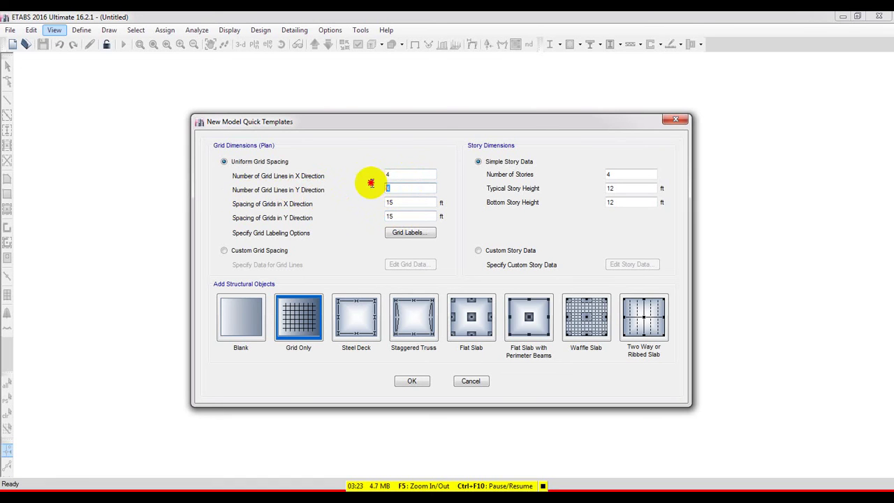
# - Set the number of grid lines in the X direction to 5
pyautogui.doubleClick(395, 188)
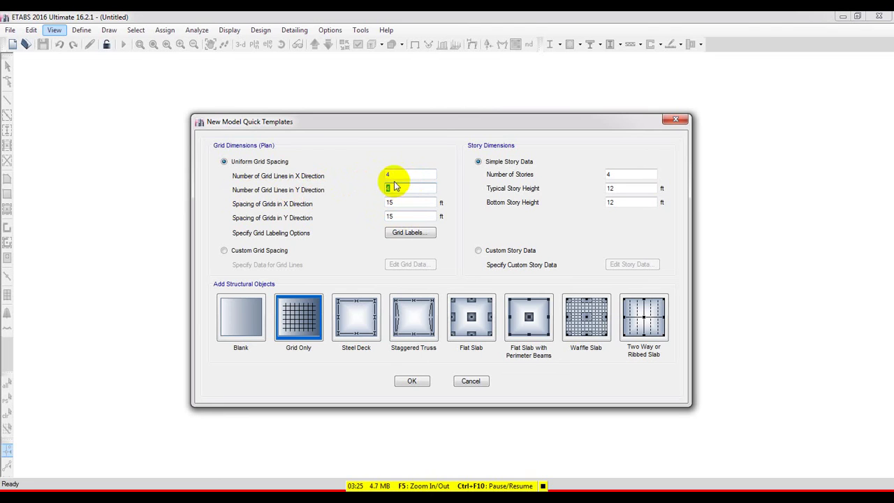
pyautogui.doubleClick(389, 175)
pyautogui.write('5')
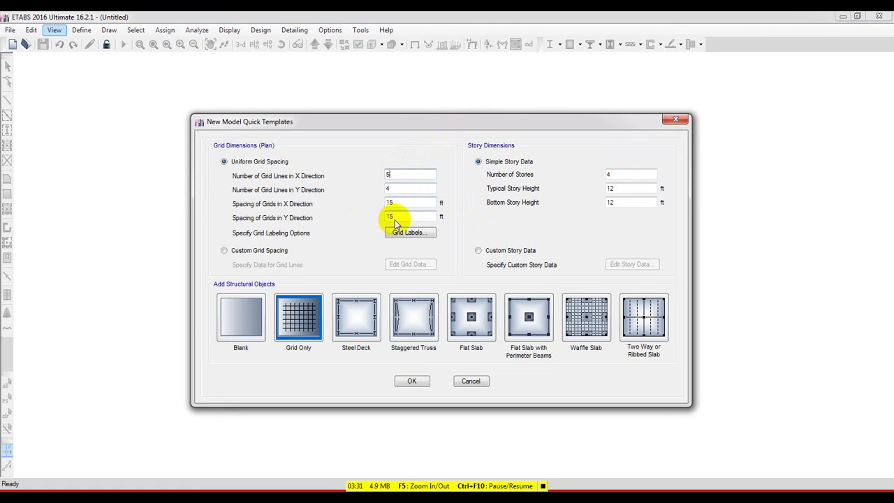
# - Define 5 stories with a typical height of 10 ft and a bottom height of 6 ft, and create the Grid Only model
pyautogui.doubleClick(628, 175)
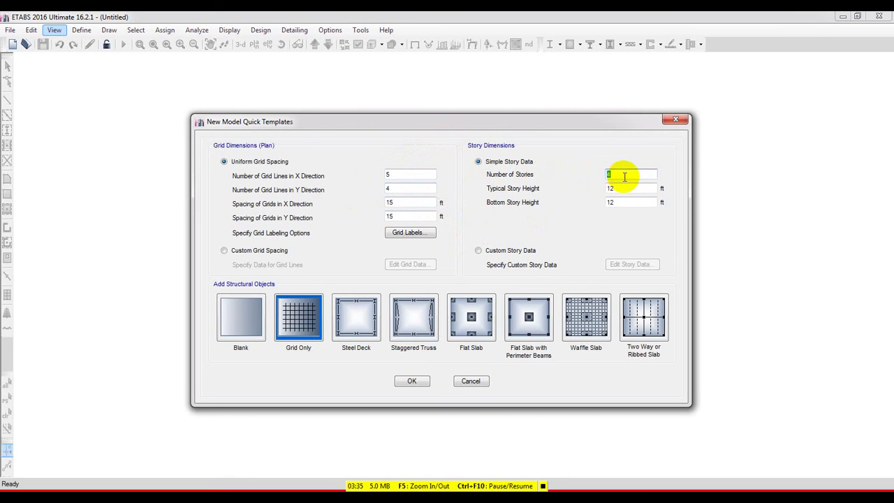
pyautogui.moveTo(624, 176); pyautogui.dragTo(589, 178)
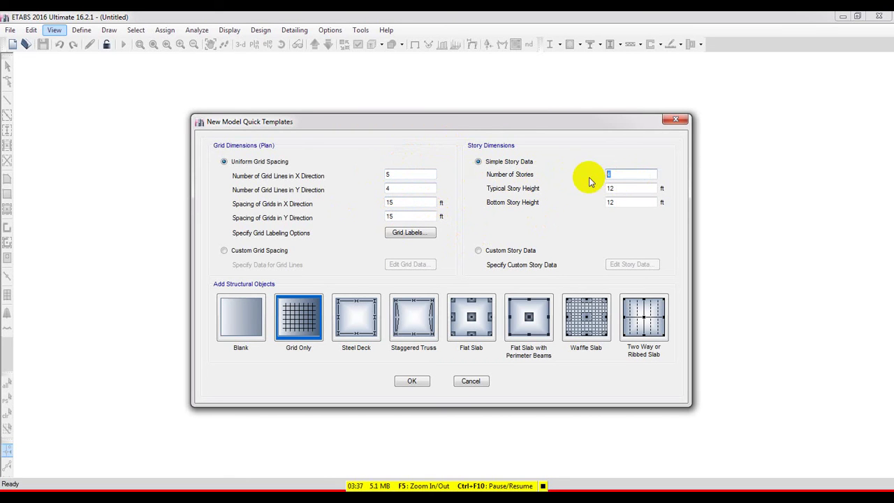
pyautogui.write('5')
pyautogui.press('Tab')
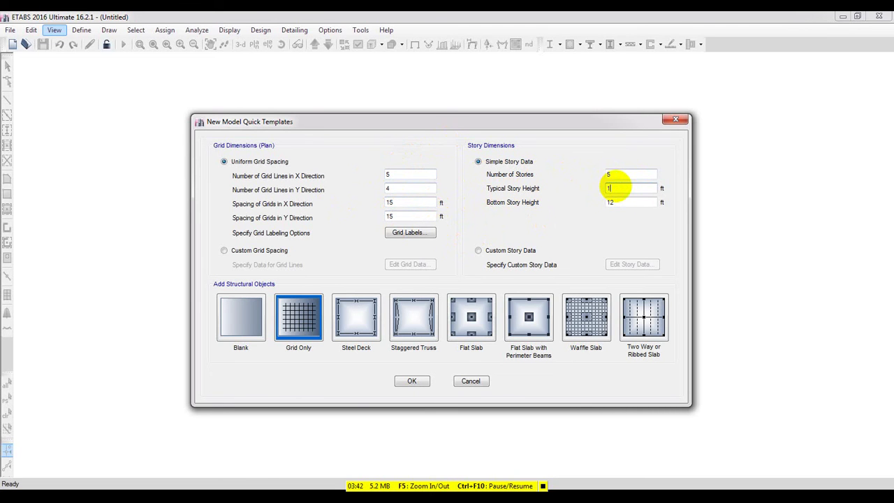
pyautogui.press('Tab')
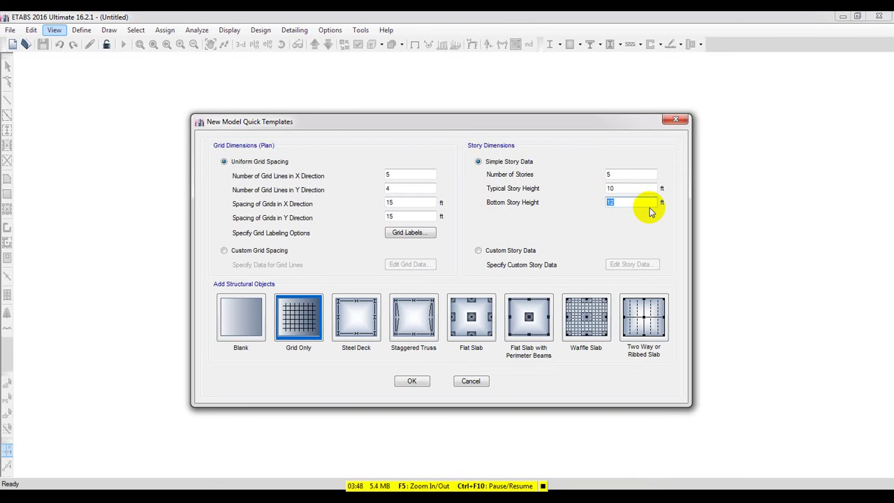
pyautogui.write('6')
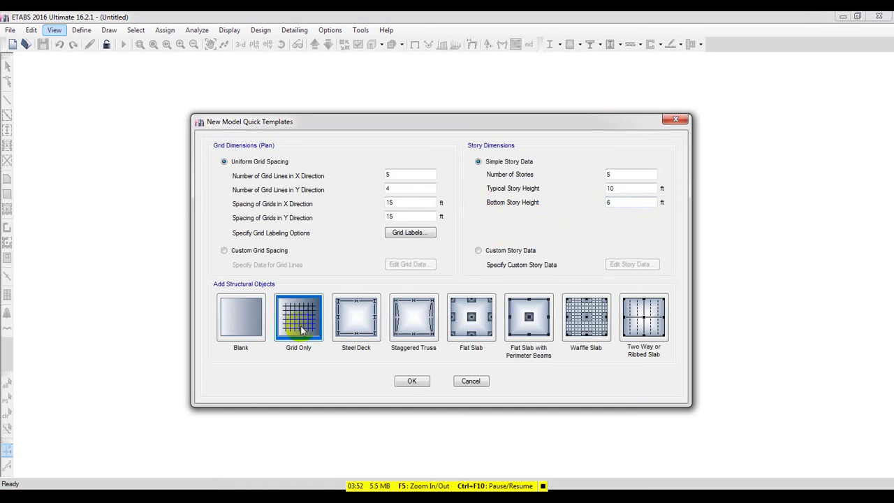
pyautogui.click(405, 381)
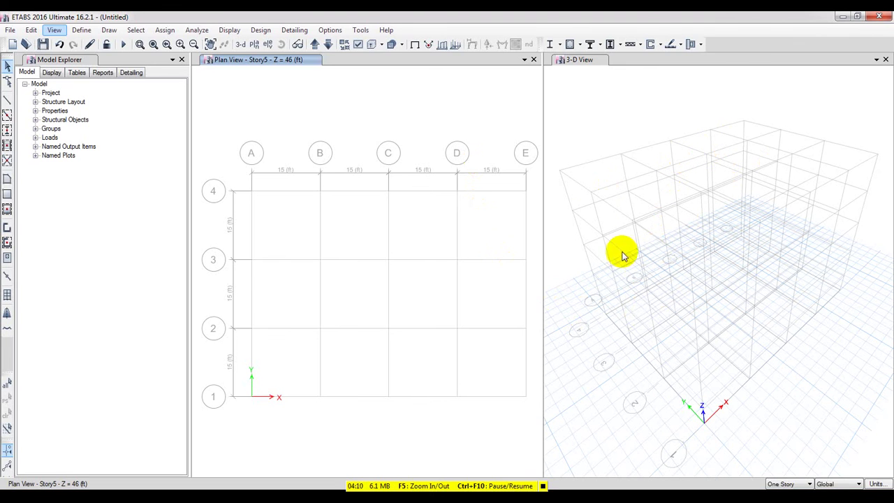
# - Review the 4000Psi and A615Gr60 entries among the defined materials and close the list
pyautogui.click(85, 32)
pyautogui.click(93, 46)
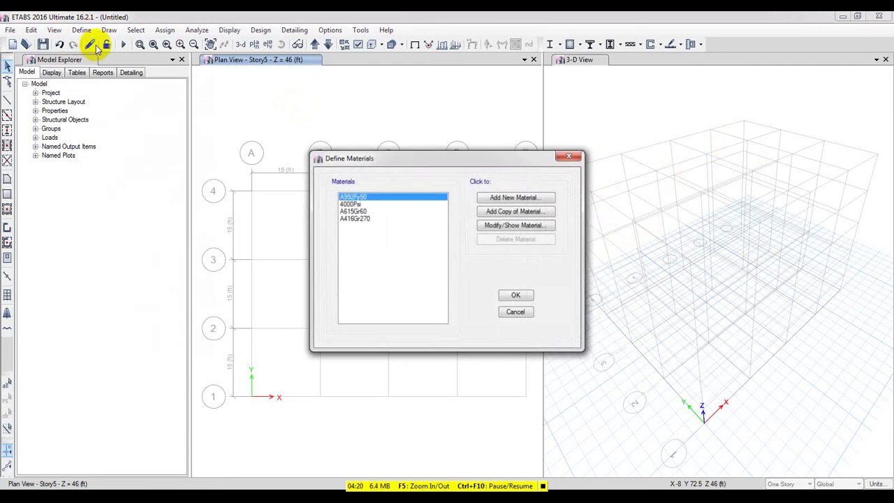
pyautogui.moveTo(409, 155); pyautogui.dragTo(284, 120)
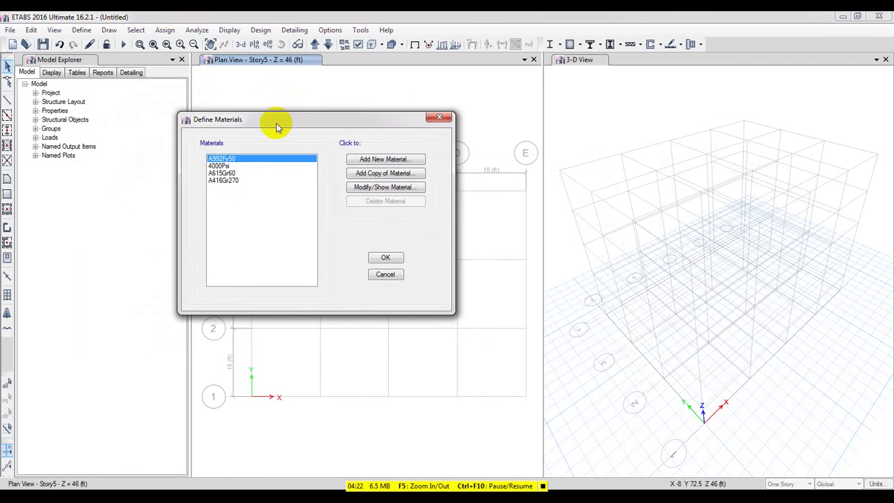
pyautogui.click(231, 166)
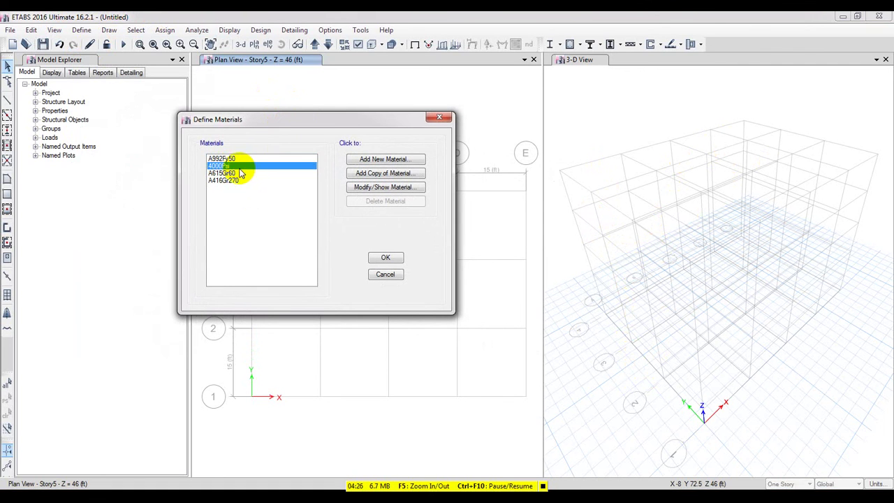
pyautogui.click(230, 173)
pyautogui.click(230, 166)
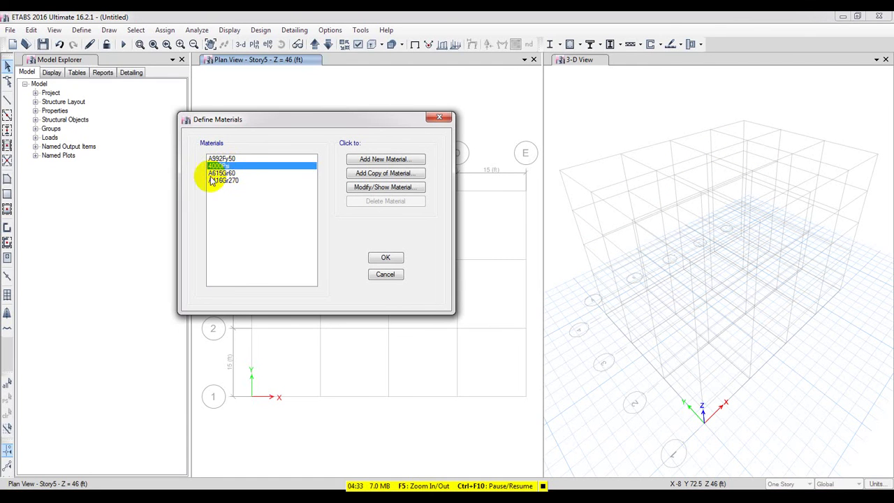
pyautogui.click(220, 174)
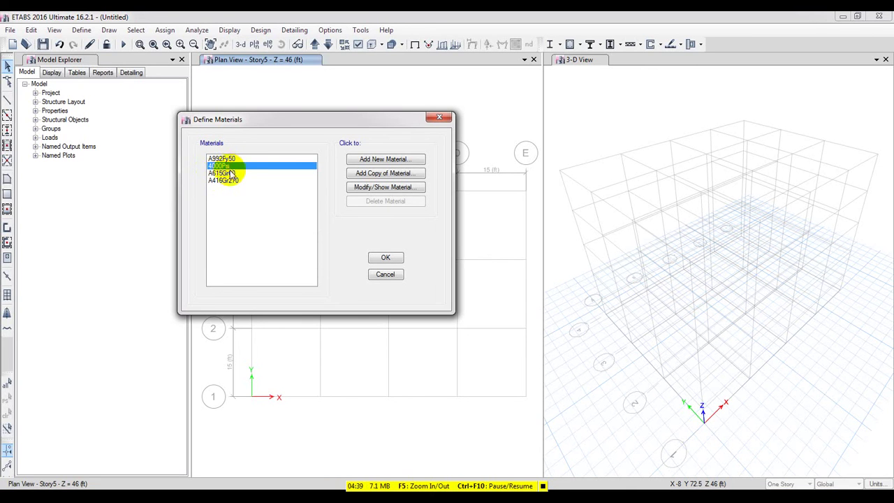
pyautogui.click(228, 167)
pyautogui.click(229, 173)
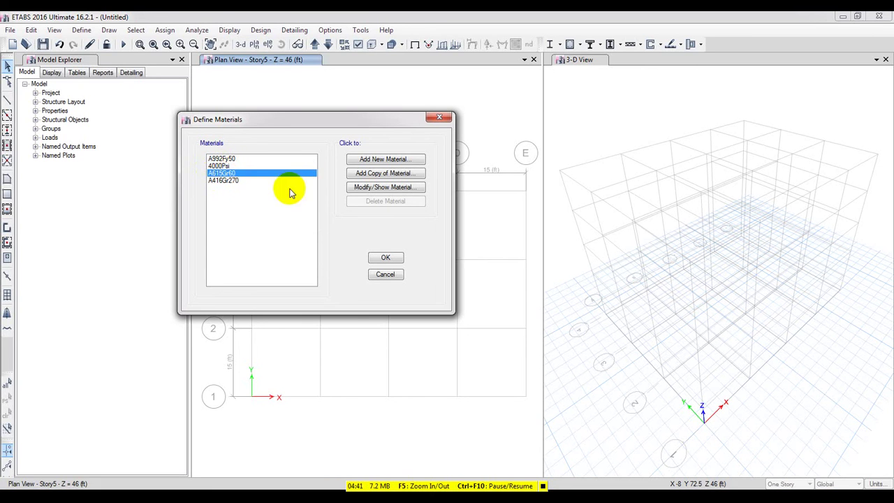
pyautogui.click(383, 258)
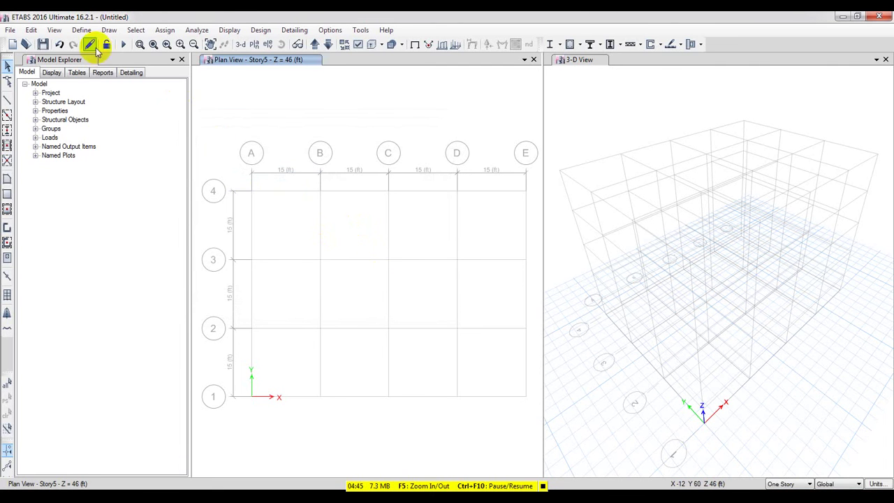
# - Select the entire list of predefined frame sections and delete them in bulk, accepting that W10X12 is kept
pyautogui.click(81, 30)
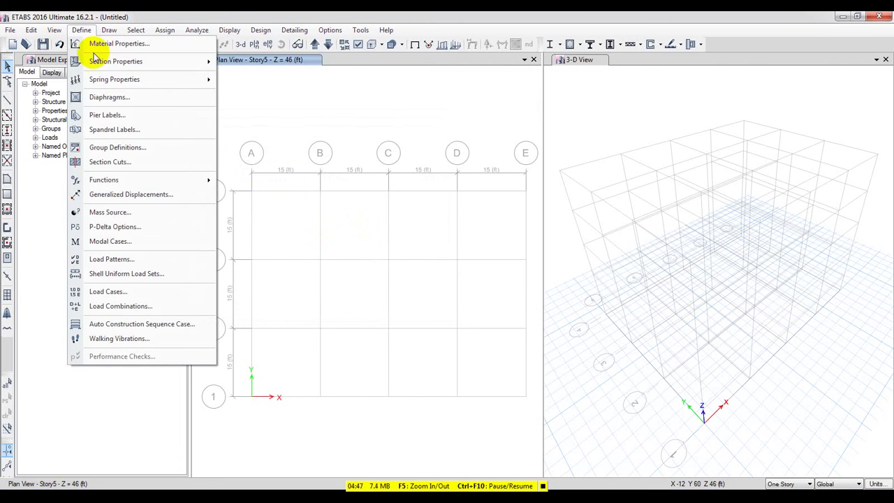
pyautogui.moveTo(102, 64)
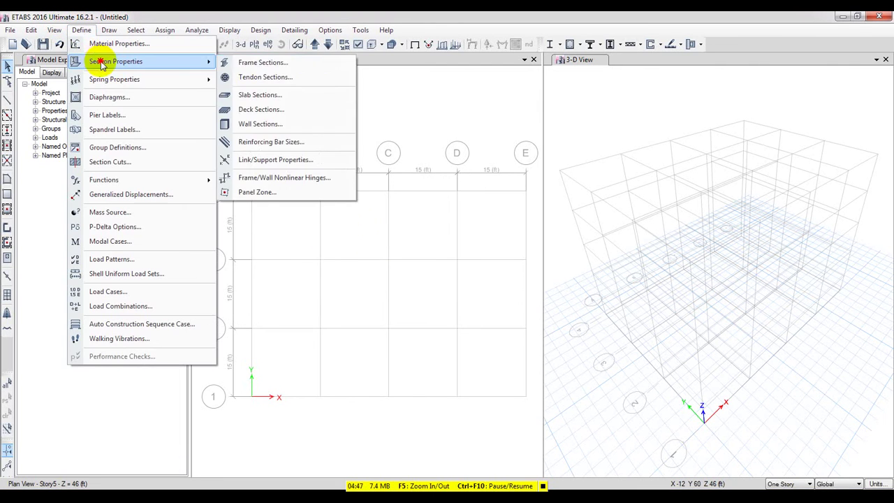
pyautogui.click(282, 62)
pyautogui.moveTo(379, 123); pyautogui.dragTo(327, 116)
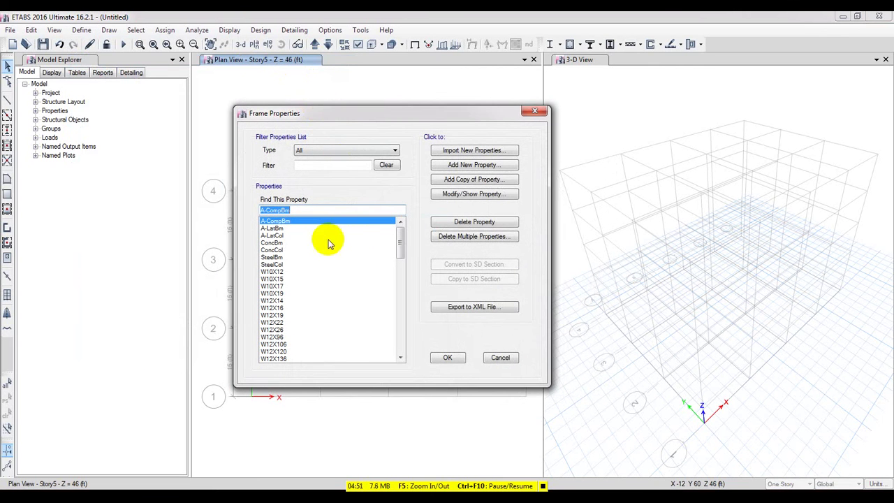
pyautogui.click(465, 238)
pyautogui.moveTo(403, 208); pyautogui.dragTo(404, 267)
pyautogui.click(447, 342)
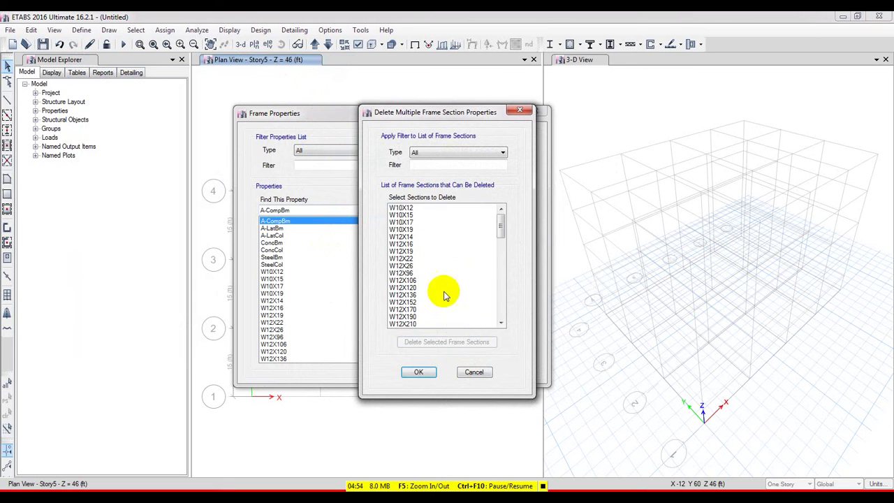
pyautogui.moveTo(403, 209); pyautogui.dragTo(415, 369)
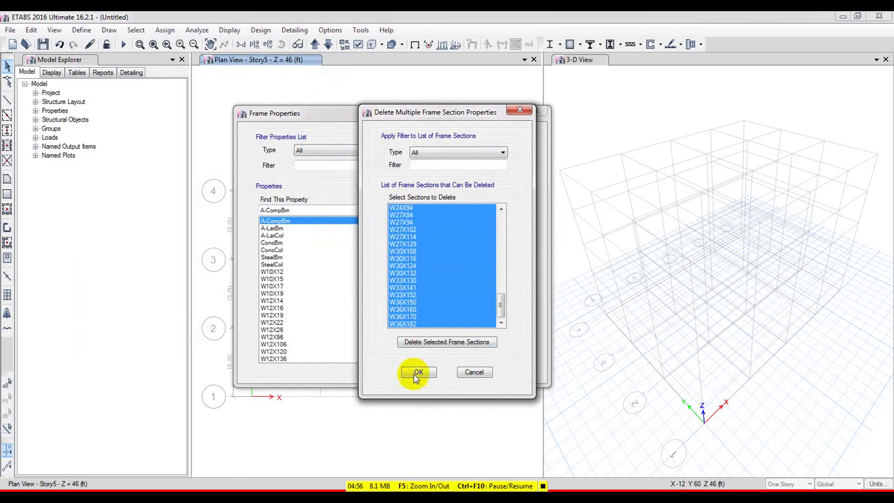
pyautogui.click(432, 342)
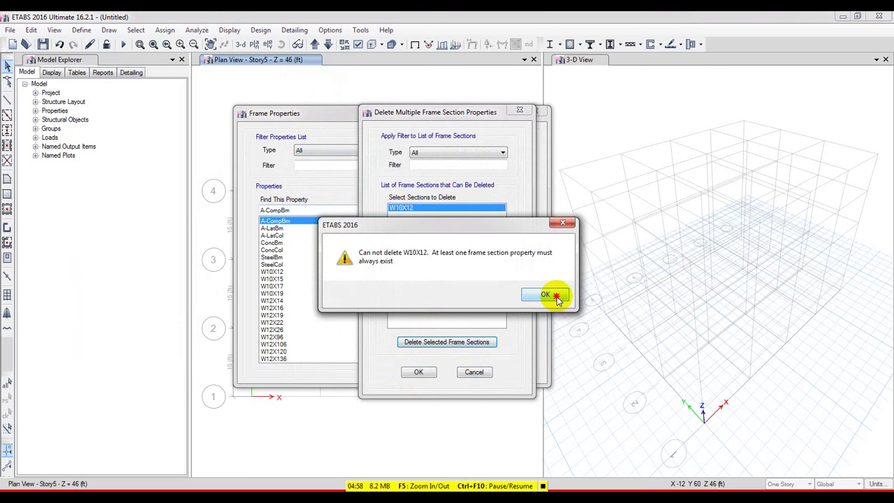
pyautogui.click(555, 296)
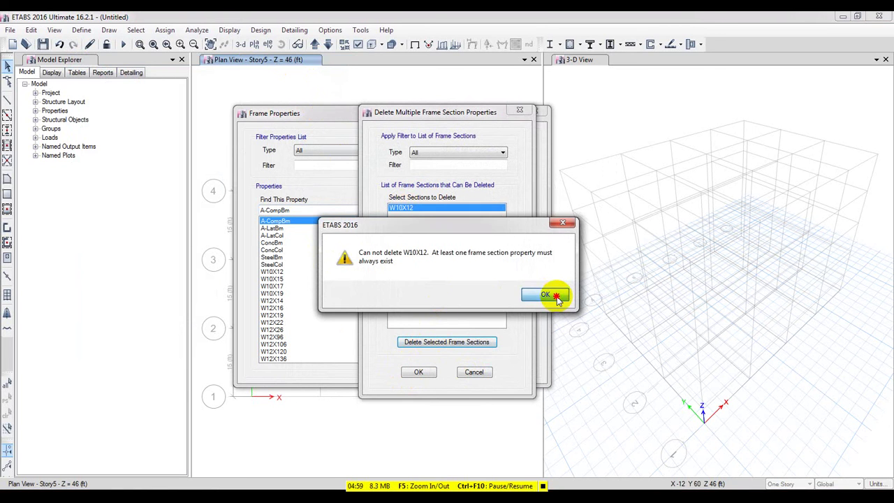
pyautogui.click(417, 371)
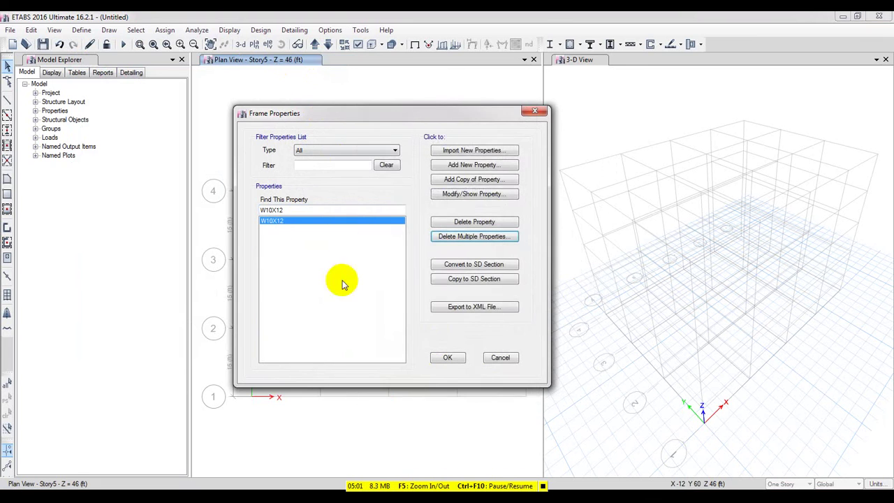
# - Add a new Concrete Rectangular frame section and name it Beam
pyautogui.click(473, 166)
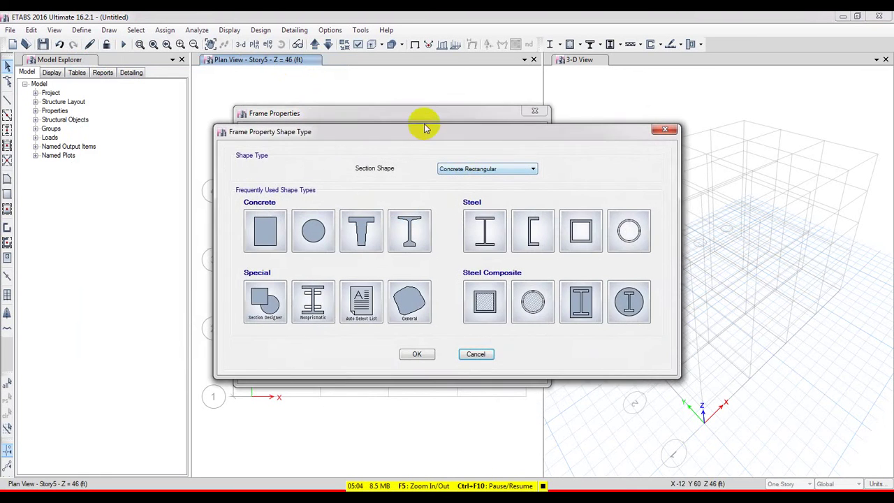
pyautogui.moveTo(421, 123); pyautogui.dragTo(392, 114)
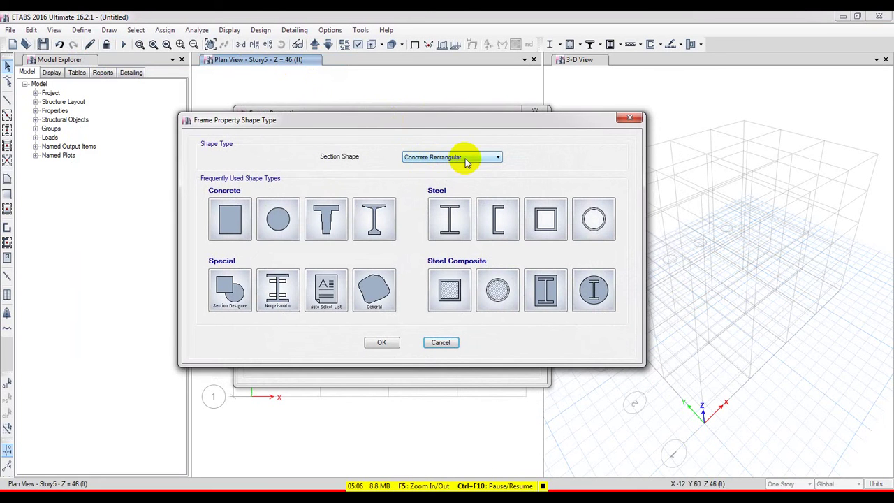
pyautogui.click(225, 212)
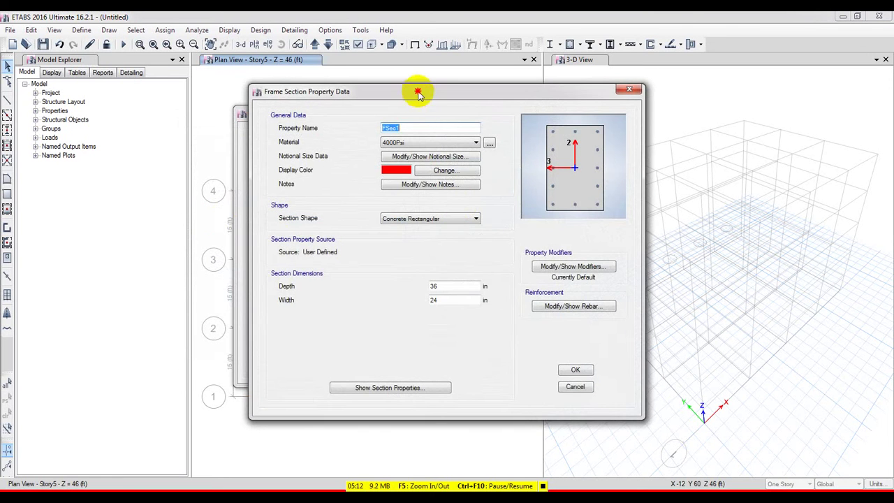
pyautogui.moveTo(417, 92); pyautogui.dragTo(366, 92)
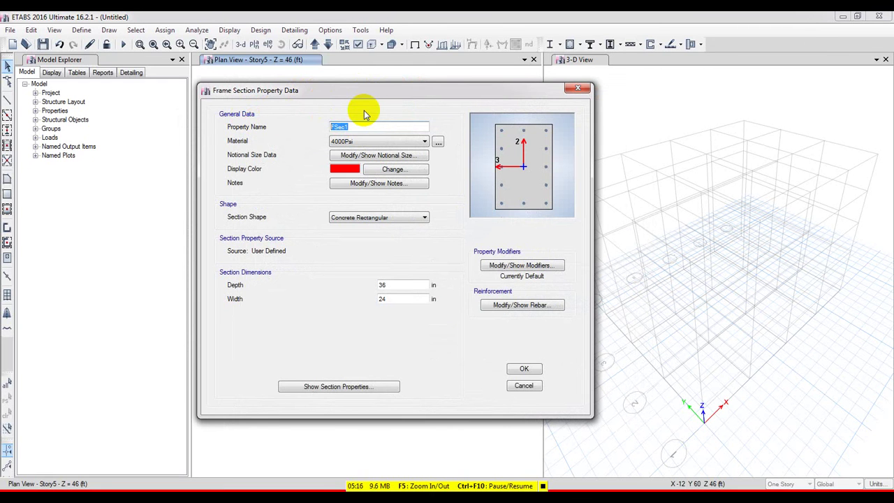
pyautogui.write('Beam')
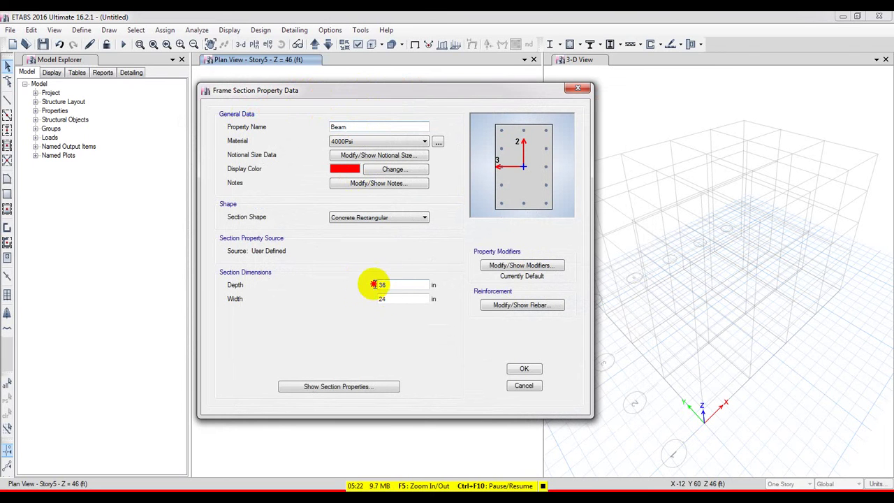
# - Set the Beam section's depth to 10 in and its width to 18 in
pyautogui.doubleClick(374, 284)
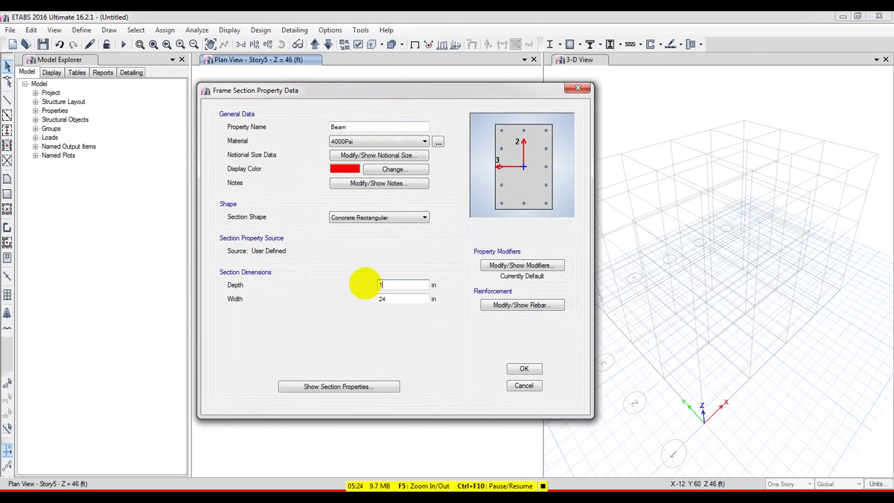
pyautogui.write('10')
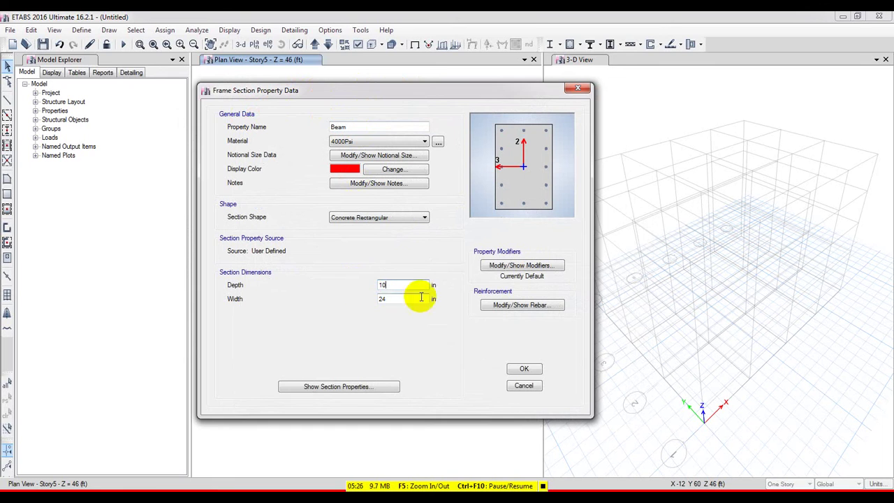
pyautogui.click(353, 290)
pyautogui.doubleClick(381, 299)
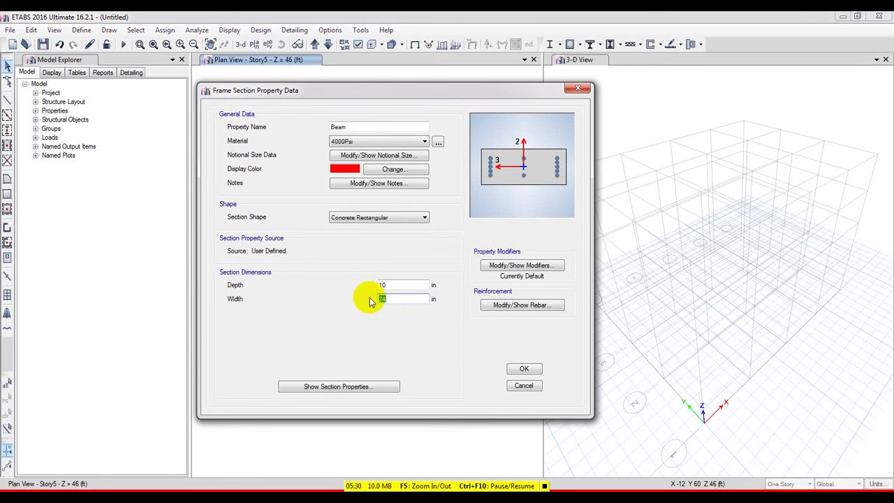
pyautogui.write('18')
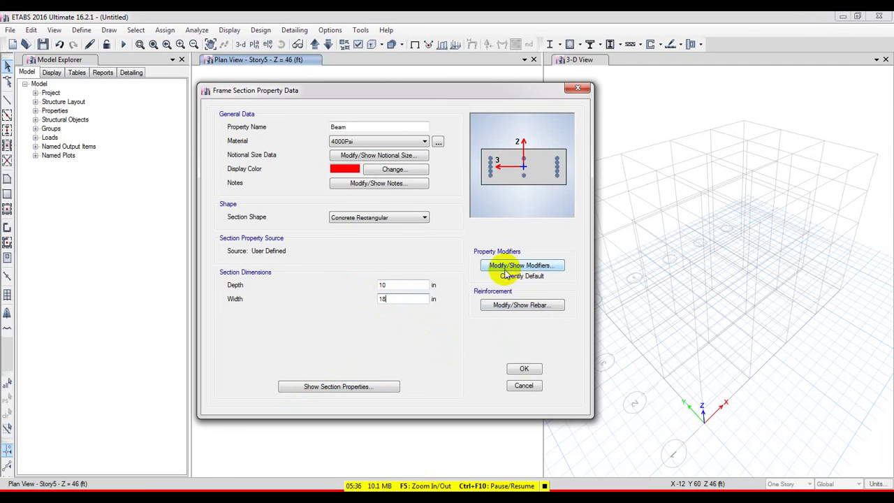
# - Set the Beam section's reinforcement design type to M3 Design Only (Beam) and save the section
pyautogui.click(513, 308)
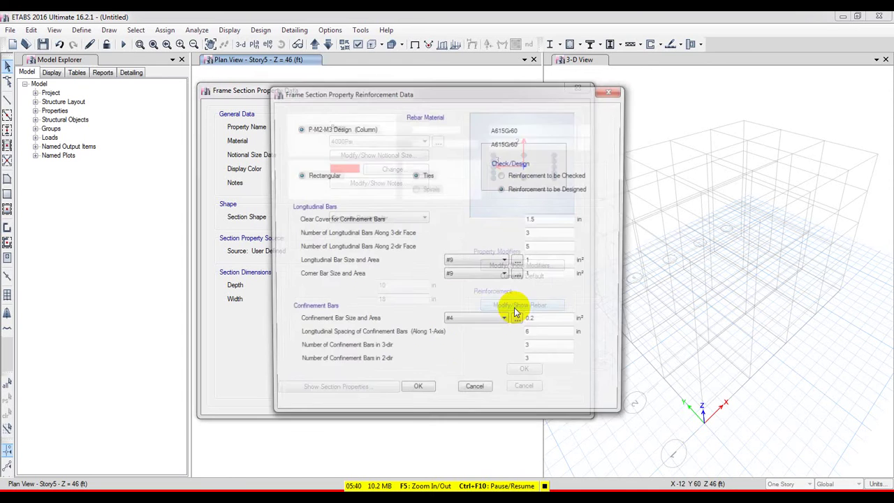
pyautogui.click(299, 142)
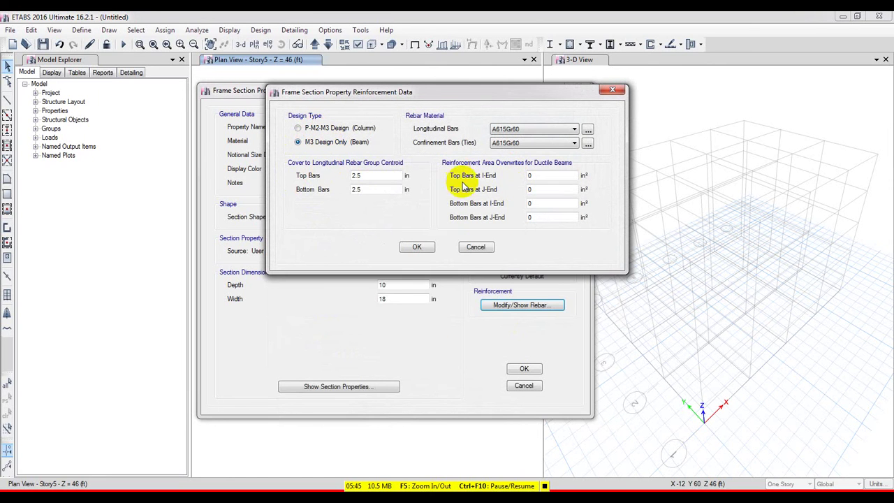
pyautogui.click(414, 247)
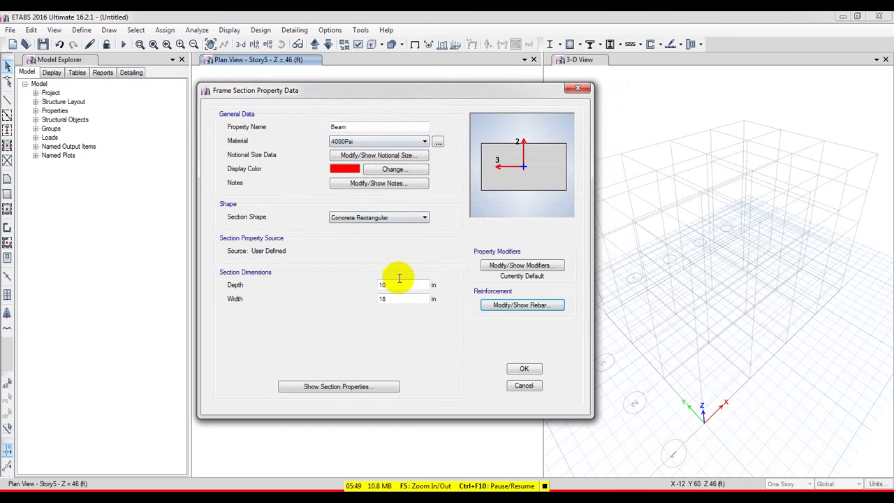
pyautogui.click(524, 371)
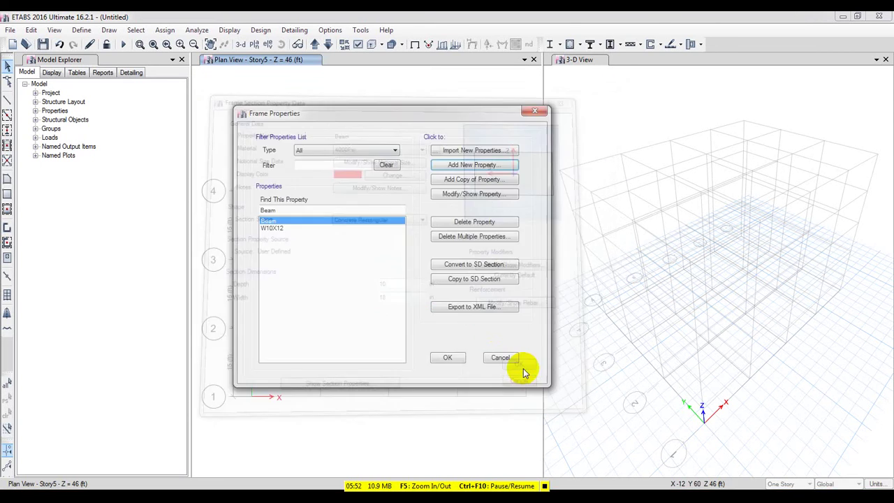
# - Delete the remaining predefined W10X12 section from the frame properties
pyautogui.click(284, 226)
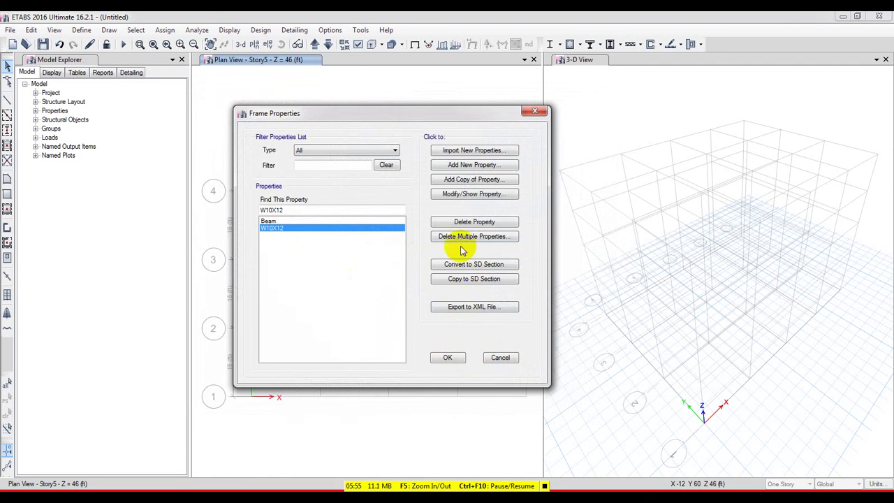
pyautogui.click(470, 227)
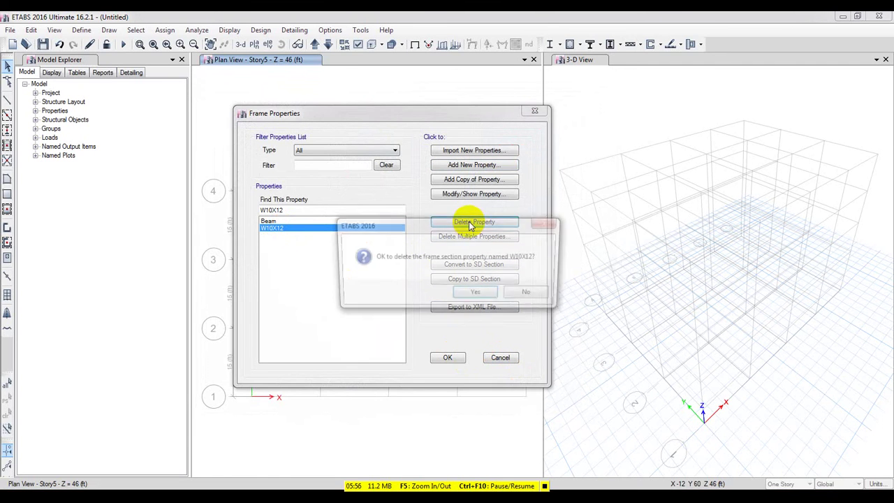
pyautogui.click(469, 296)
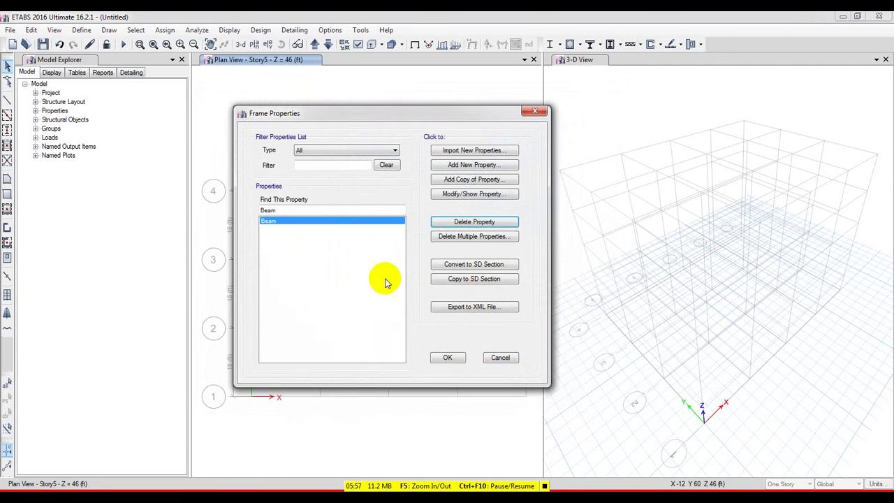
# - Add a second Concrete Rectangular frame section with a depth of 18 in and a width of 18 in
pyautogui.click(479, 165)
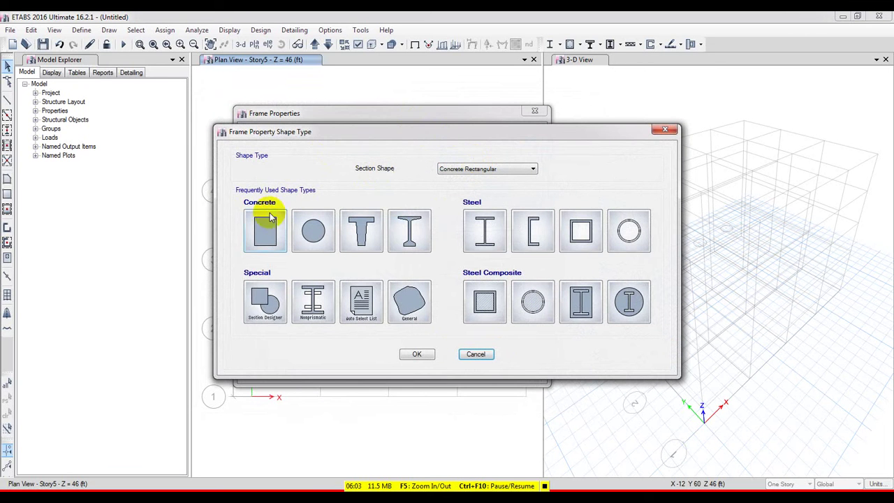
pyautogui.click(255, 231)
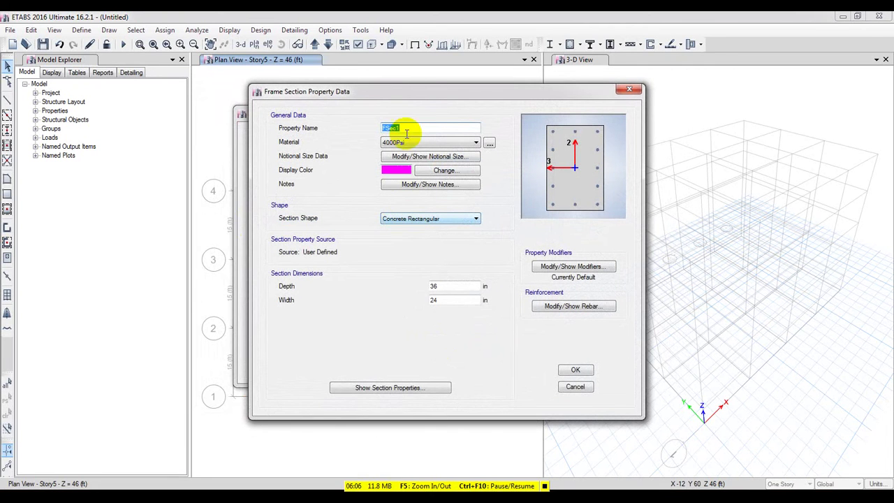
pyautogui.moveTo(415, 98); pyautogui.dragTo(372, 94)
pyautogui.doubleClick(407, 282)
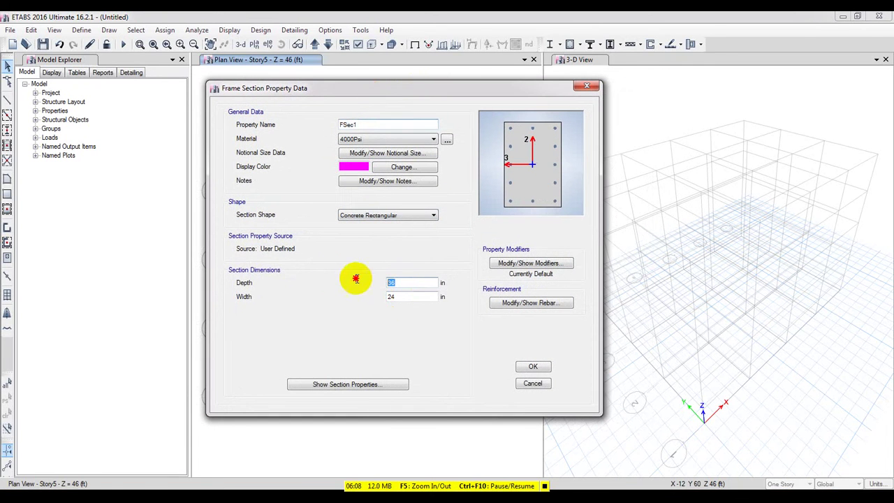
pyautogui.write('1')
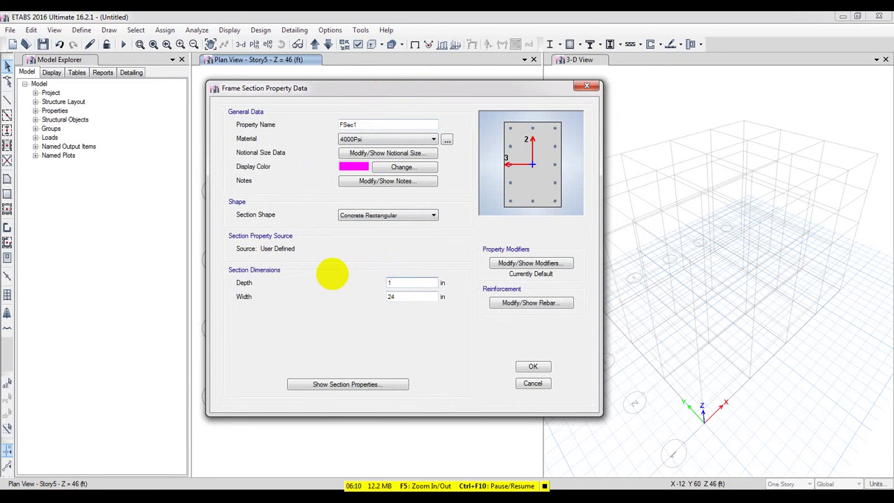
pyautogui.write('8')
pyautogui.doubleClick(404, 299)
pyautogui.write('1')
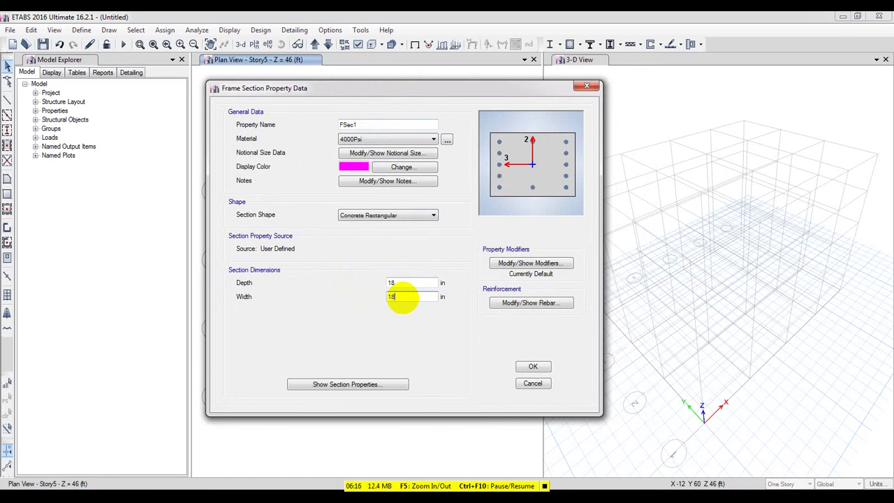
pyautogui.write('8')
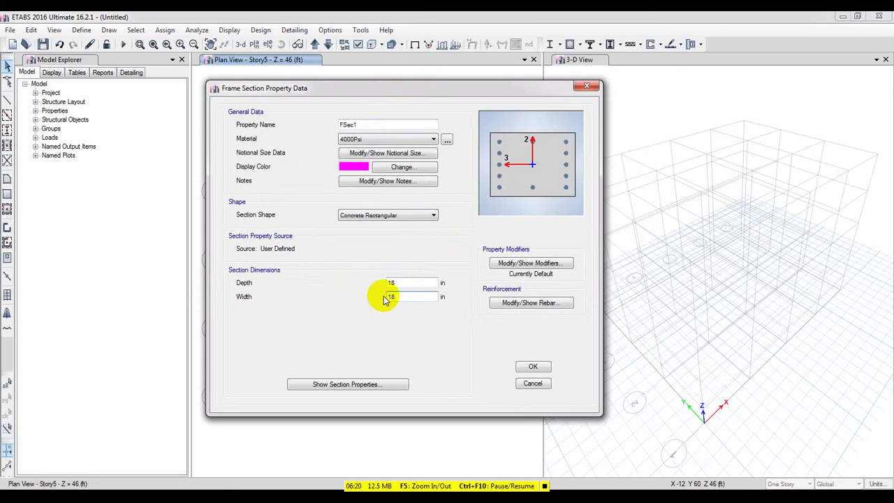
# - Accept the P-M2-M3 Design (Column) reinforcement settings, keep 4000Psi as the material, and save the 18 by 18 in section
pyautogui.click(521, 305)
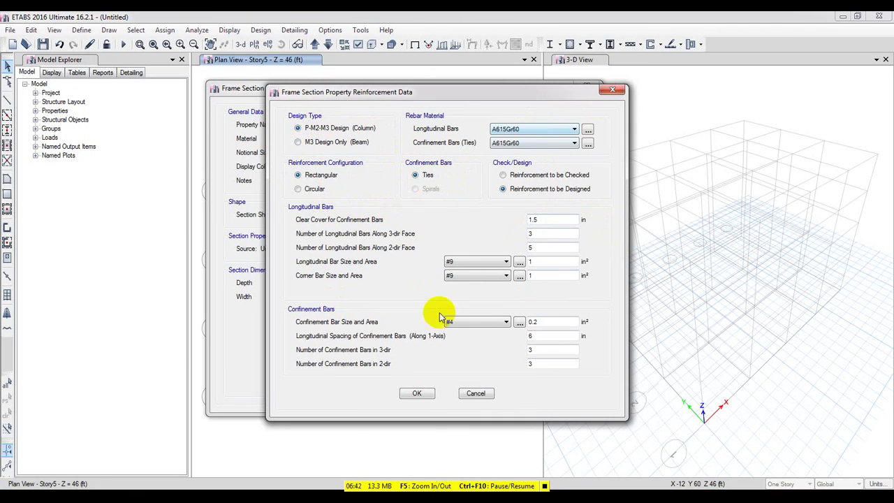
pyautogui.click(414, 394)
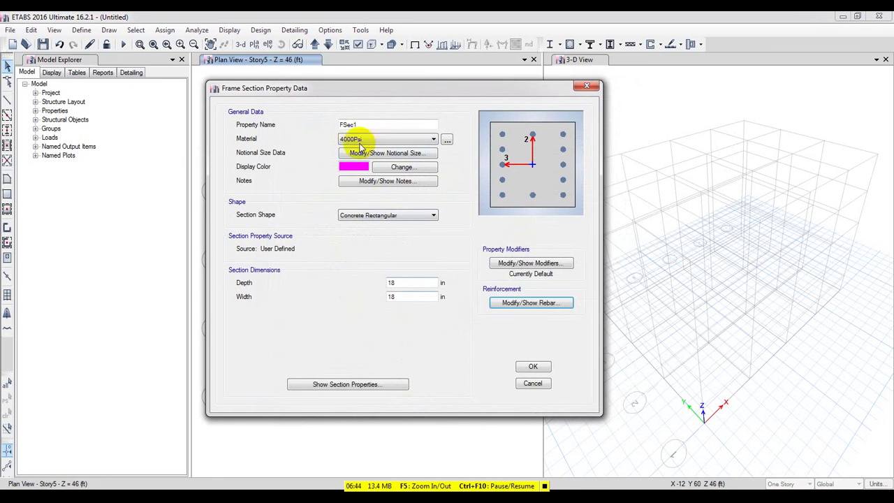
pyautogui.click(340, 141)
pyautogui.click(355, 157)
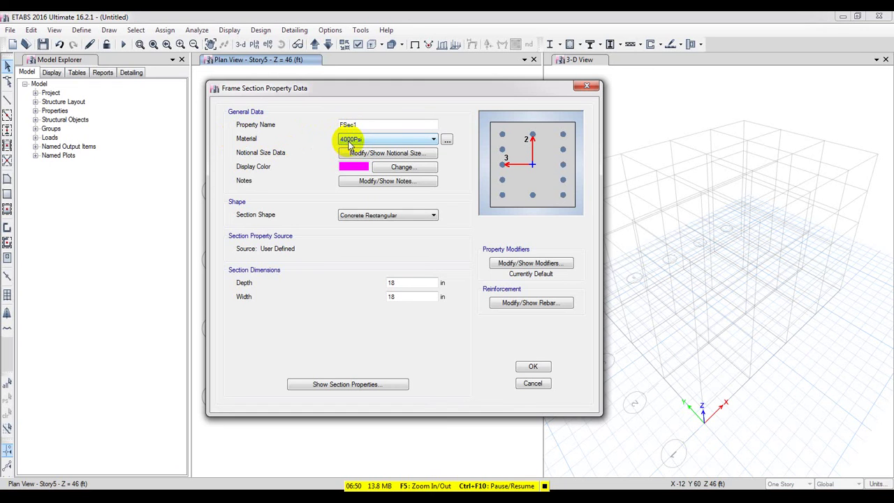
pyautogui.click(534, 368)
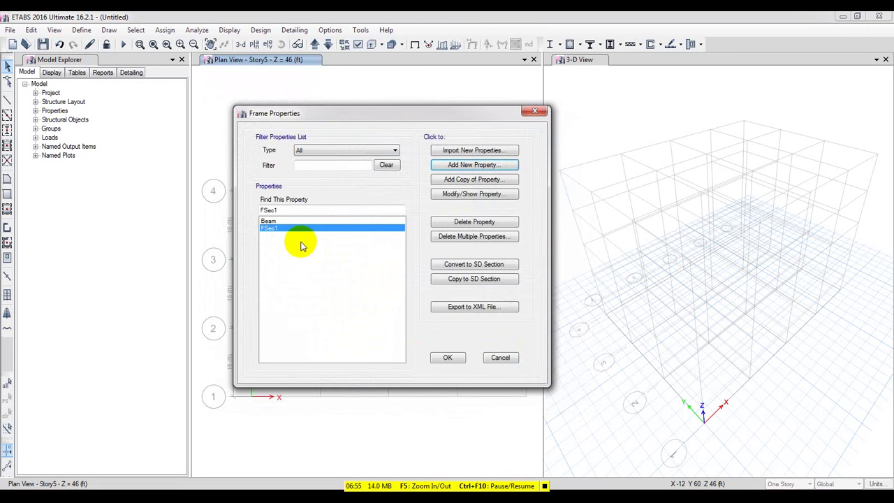
# - Rename the 18 by 18 in frame section as Column, save it, and accept the frame properties
pyautogui.doubleClick(292, 229)
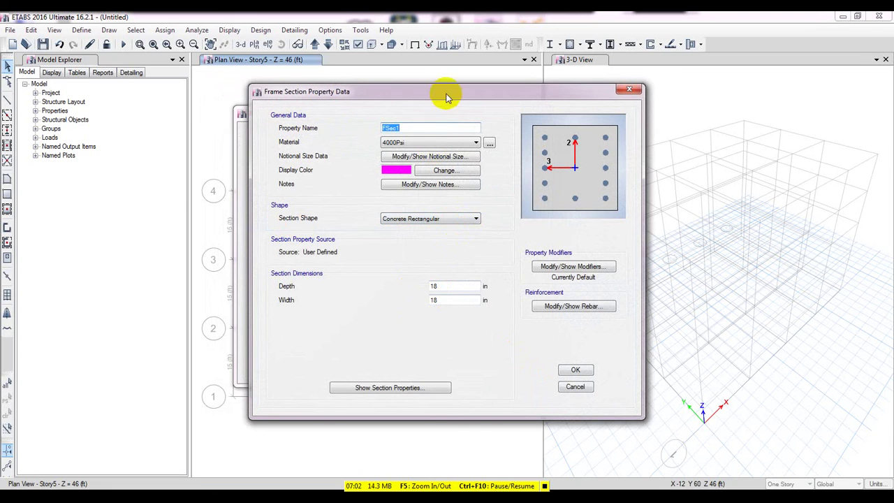
pyautogui.moveTo(442, 93); pyautogui.dragTo(433, 96)
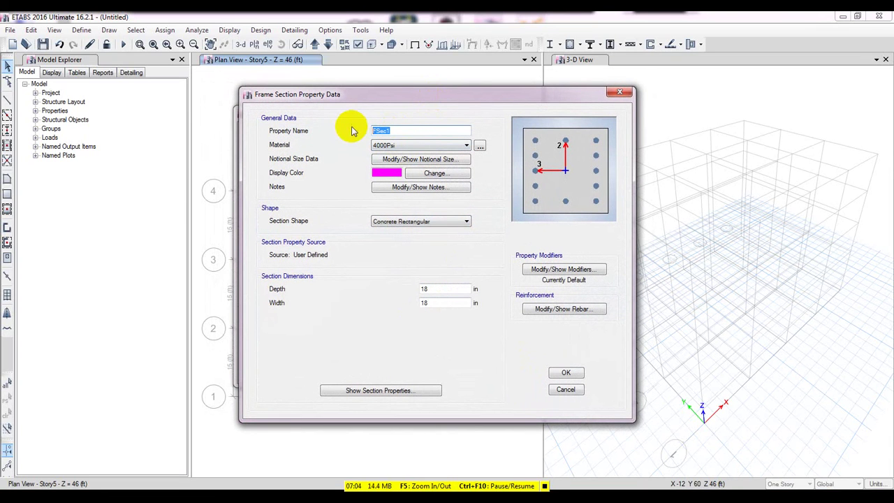
pyautogui.write('Column')
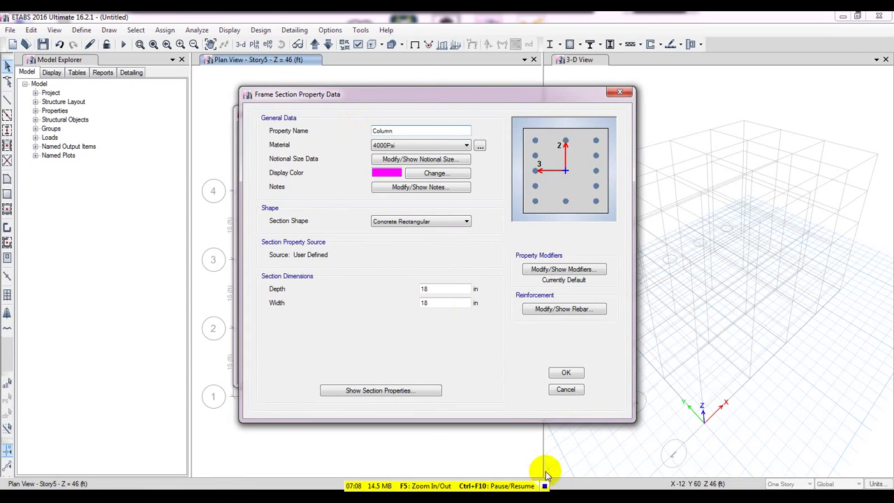
pyautogui.click(566, 372)
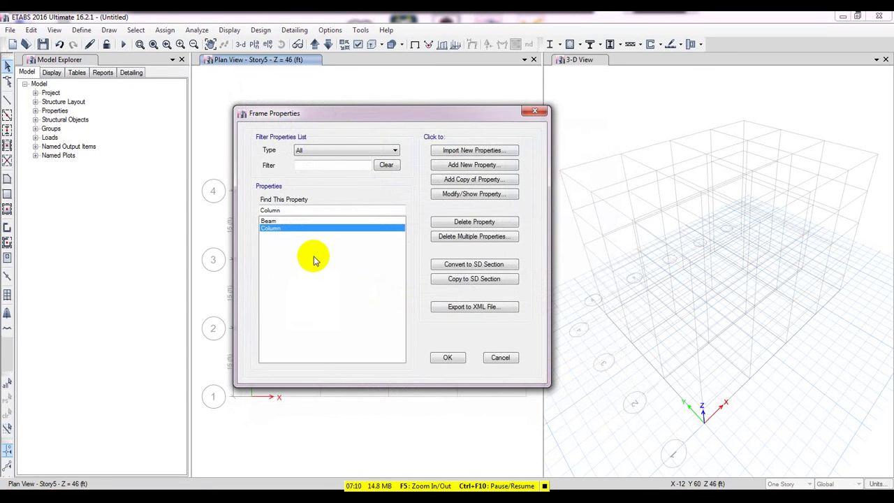
pyautogui.moveTo(391, 118); pyautogui.dragTo(363, 111)
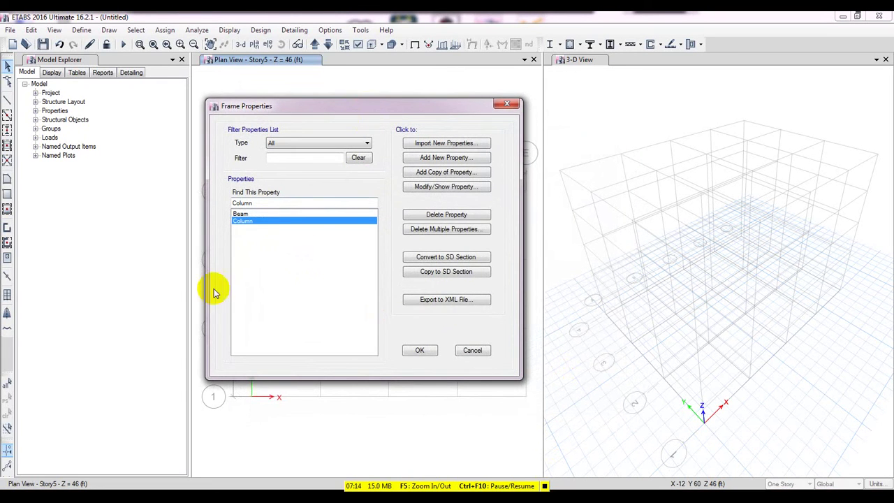
pyautogui.click(239, 214)
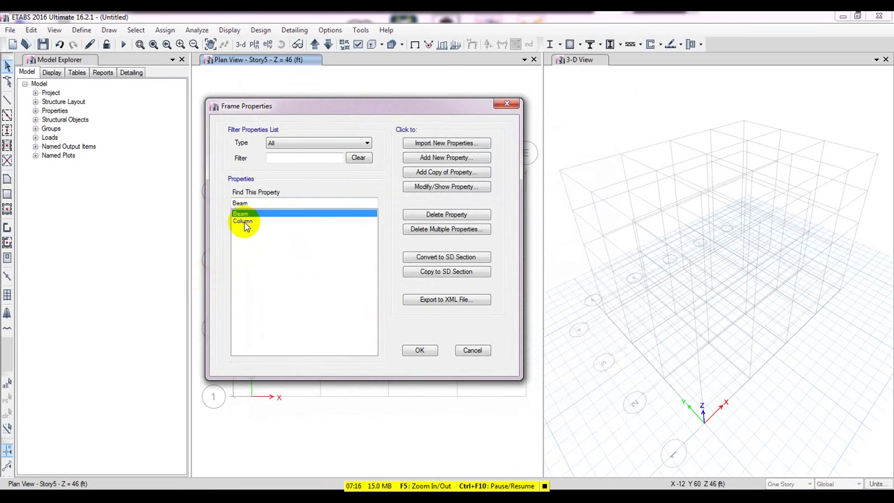
pyautogui.click(244, 222)
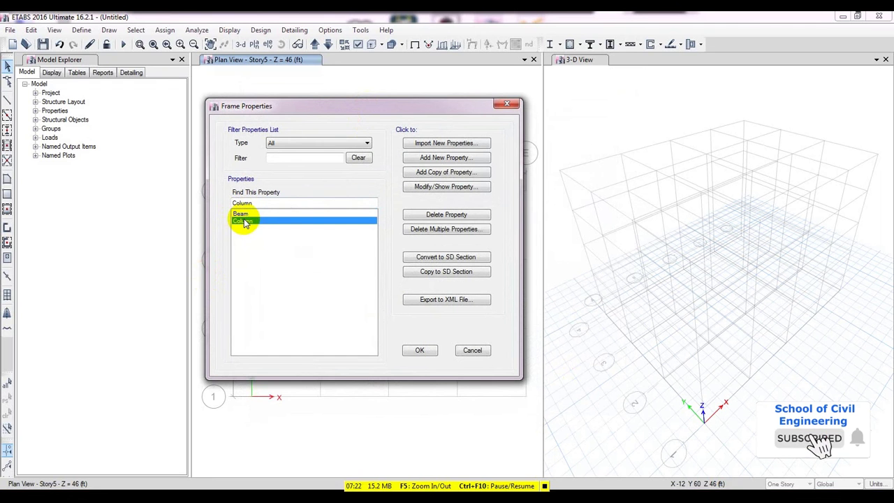
pyautogui.moveTo(301, 112); pyautogui.dragTo(290, 111)
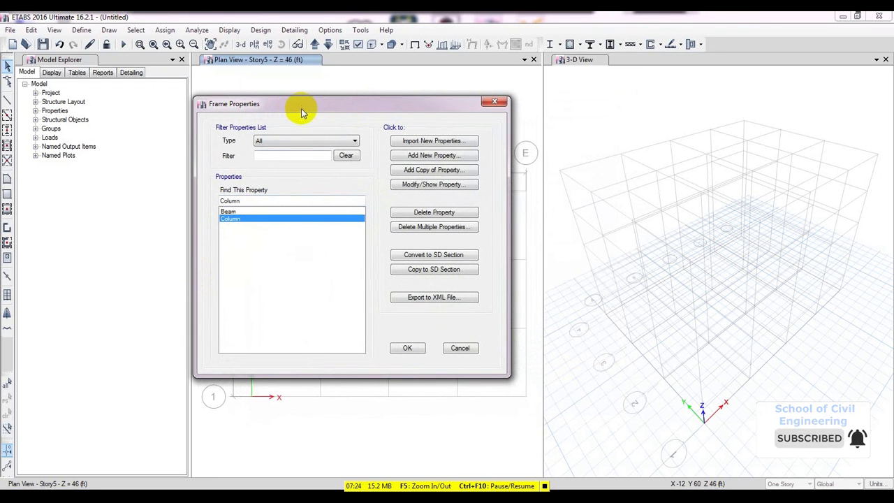
pyautogui.moveTo(362, 108); pyautogui.dragTo(375, 118)
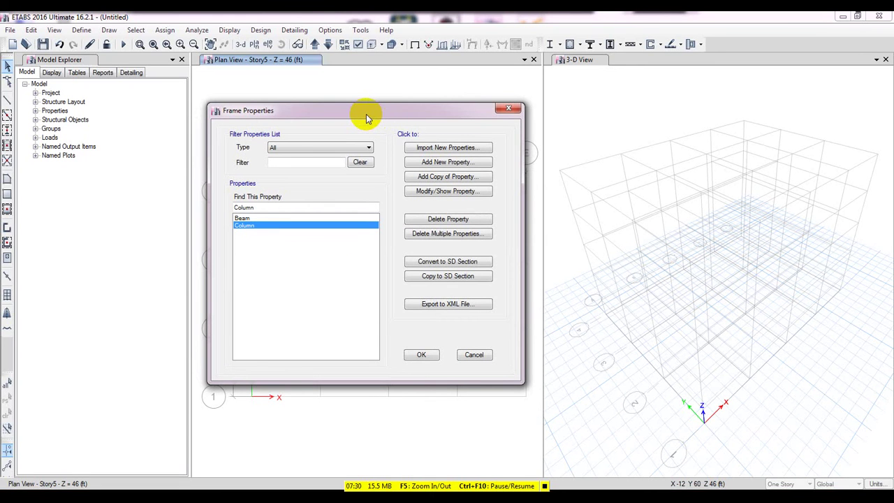
pyautogui.click(421, 354)
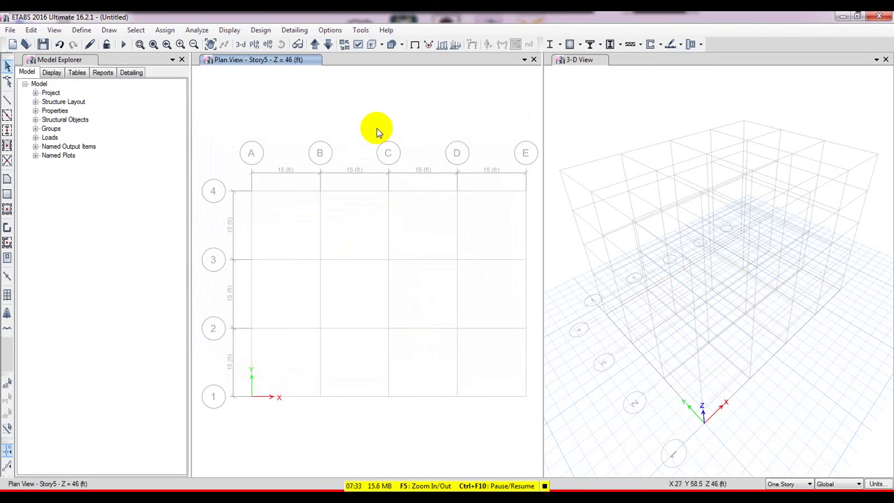
# - Delete the predefined Plank1 property from the slab section properties
pyautogui.click(80, 30)
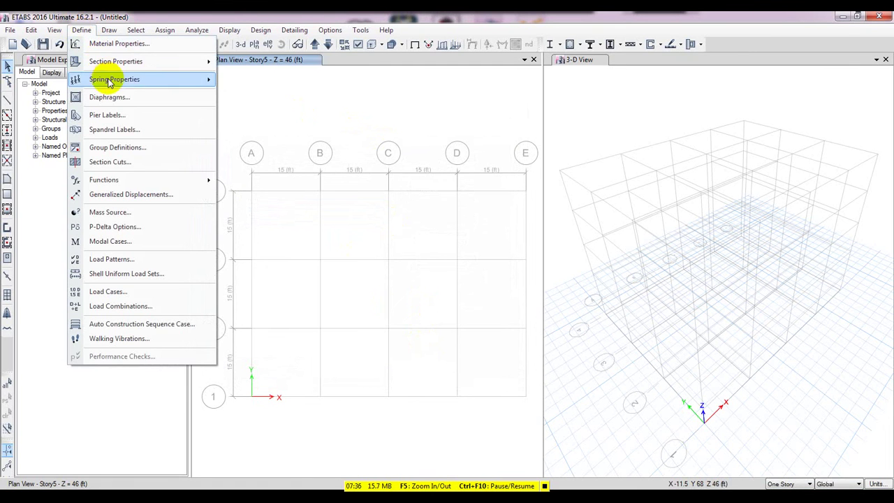
pyautogui.moveTo(145, 65)
pyautogui.click(254, 99)
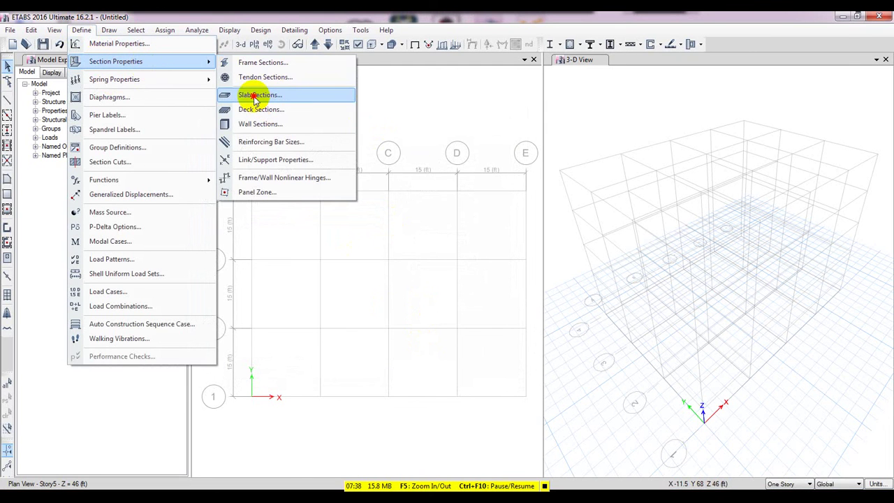
pyautogui.moveTo(413, 177); pyautogui.dragTo(353, 169)
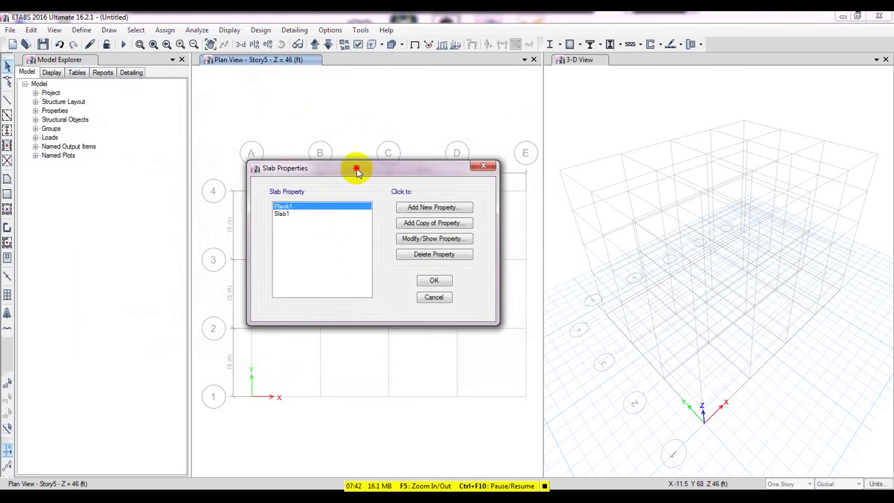
pyautogui.click(286, 213)
pyautogui.click(282, 206)
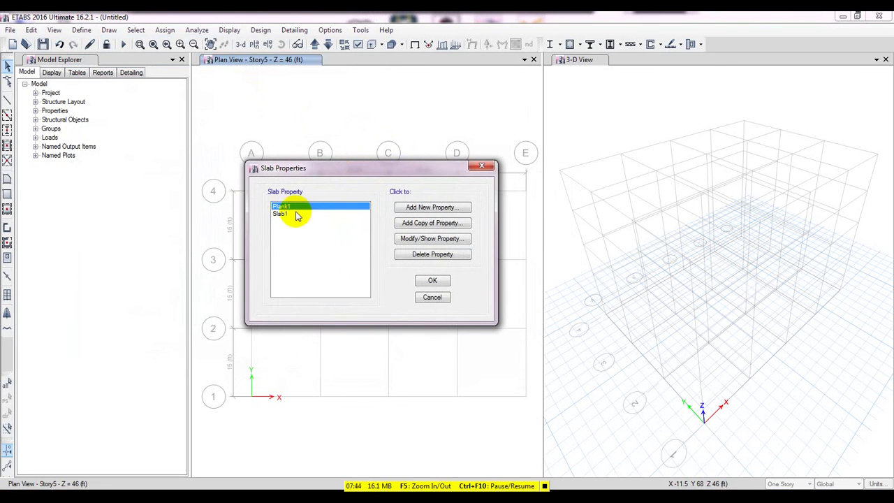
pyautogui.click(429, 254)
pyautogui.click(451, 295)
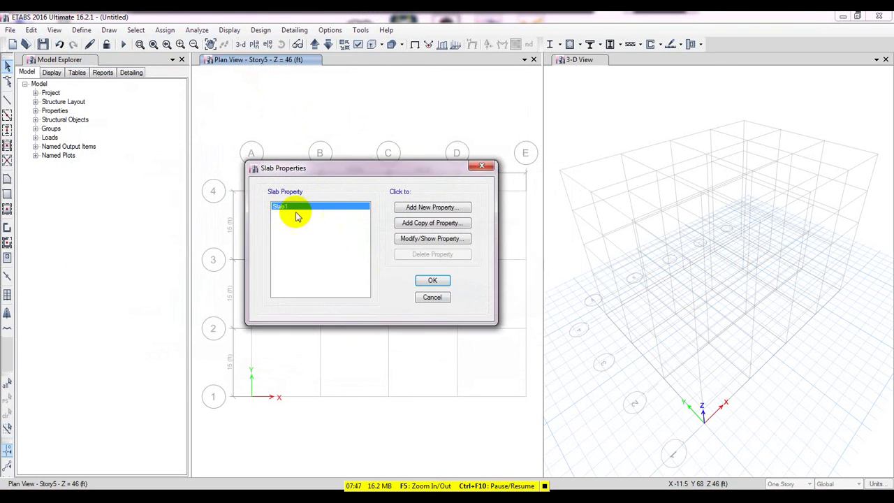
# - Rename the remaining slab property as Slab, set its thickness to 6 in, and save the slab properties
pyautogui.doubleClick(302, 208)
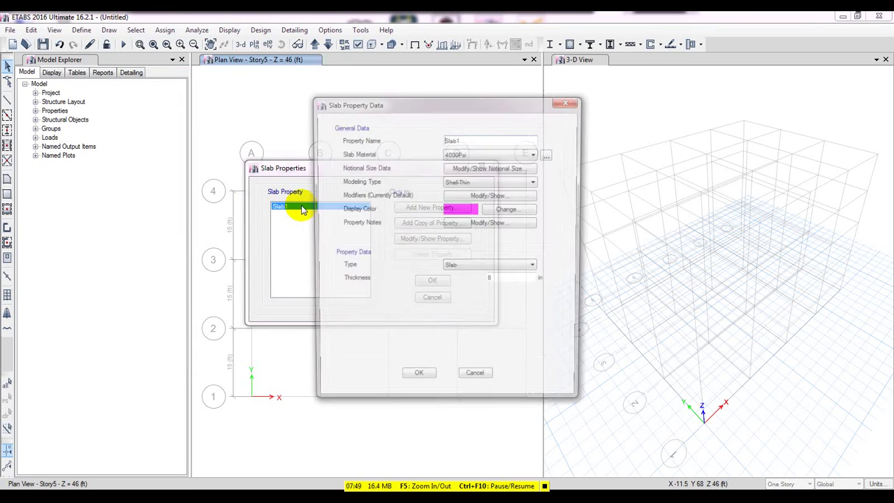
pyautogui.moveTo(435, 110); pyautogui.dragTo(385, 104)
pyautogui.click(415, 133)
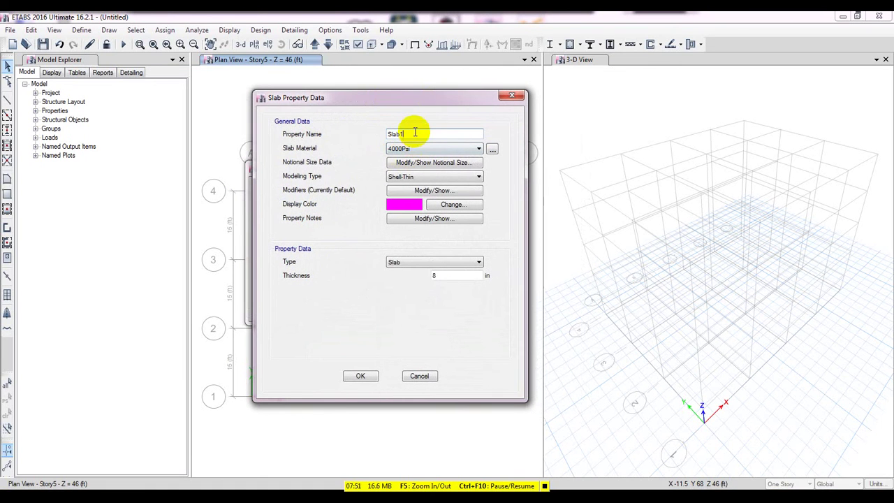
pyautogui.press('BackSpace')
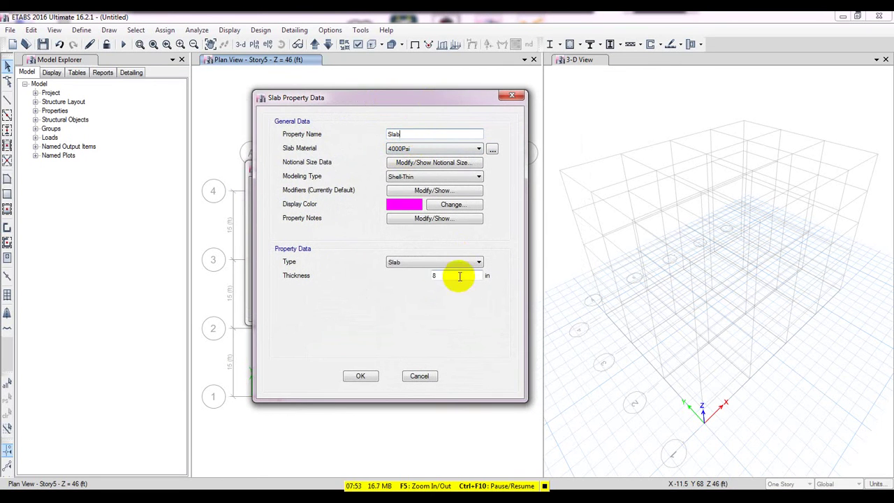
pyautogui.doubleClick(459, 275)
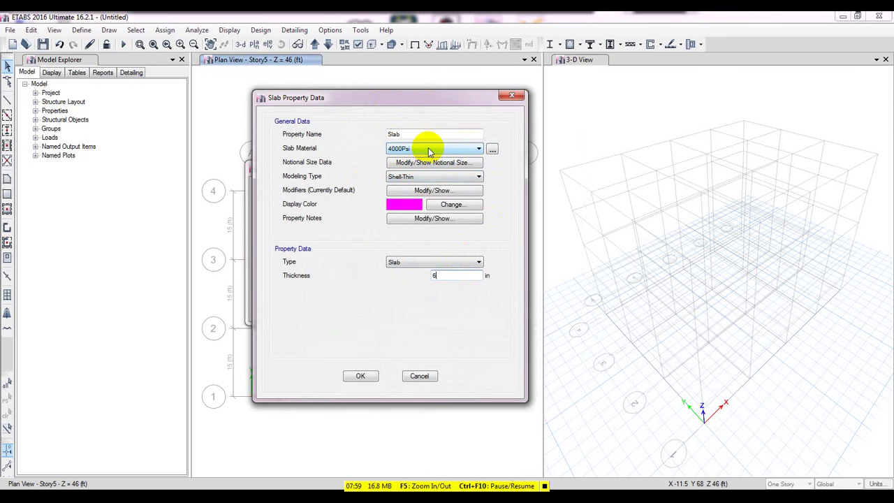
pyautogui.click(362, 378)
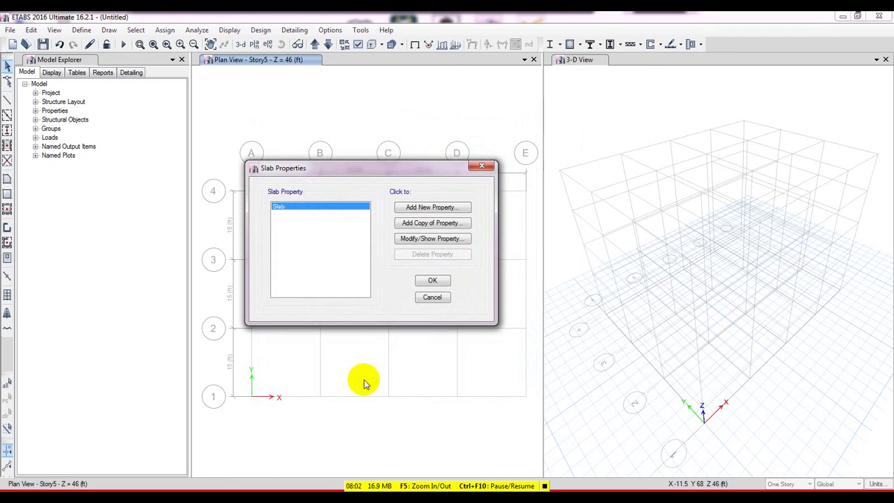
pyautogui.click(433, 281)
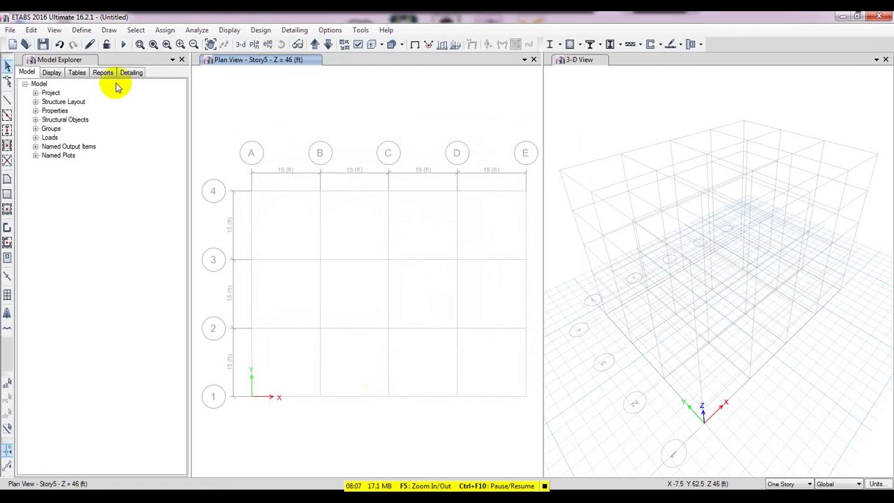
pyautogui.click(81, 30)
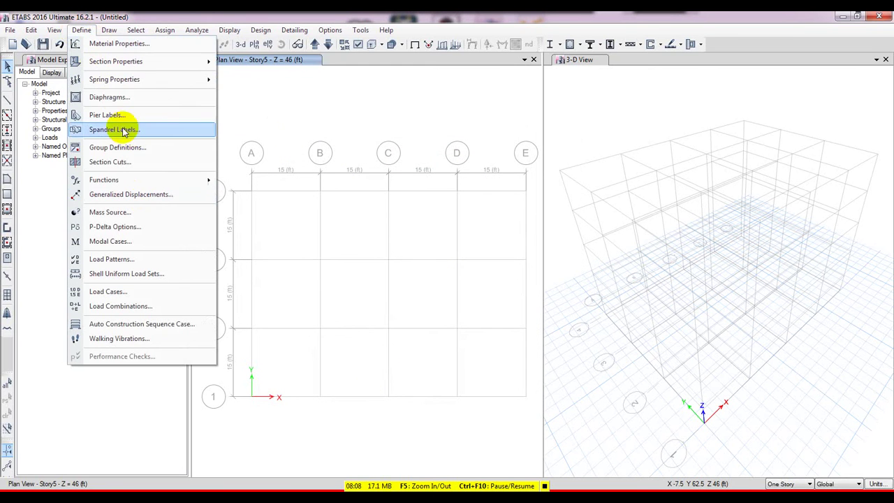
pyautogui.click(282, 110)
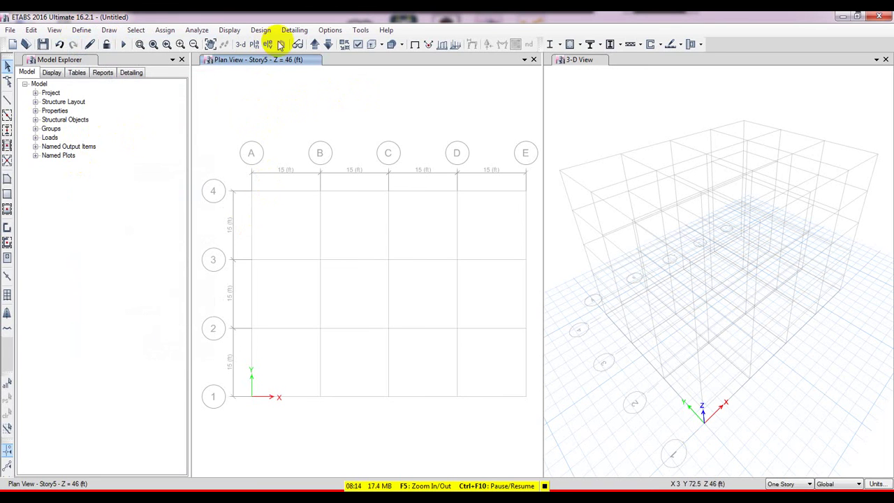
# - Switch the plan view to Story1 at Z = 6 ft
pyautogui.click(326, 47)
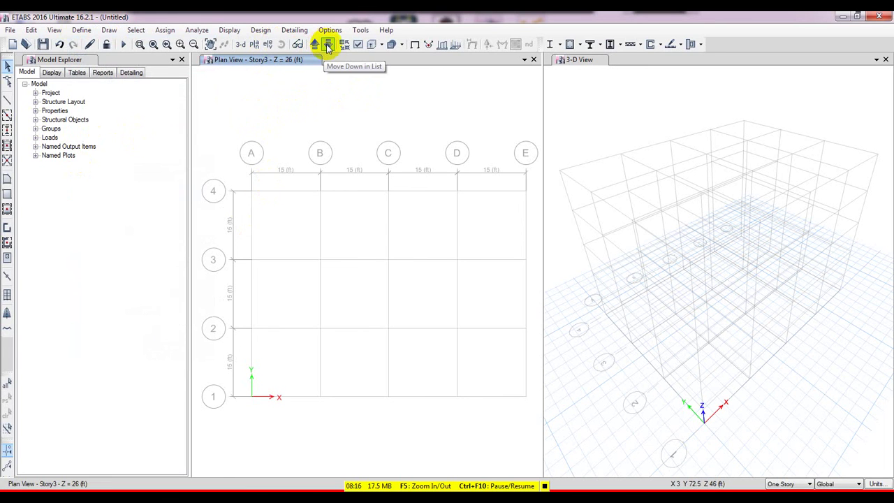
pyautogui.click(327, 46)
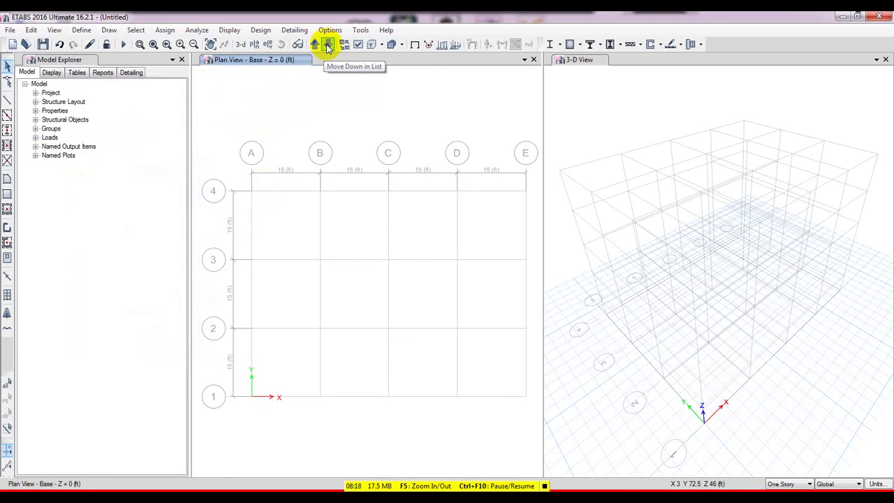
pyautogui.click(315, 46)
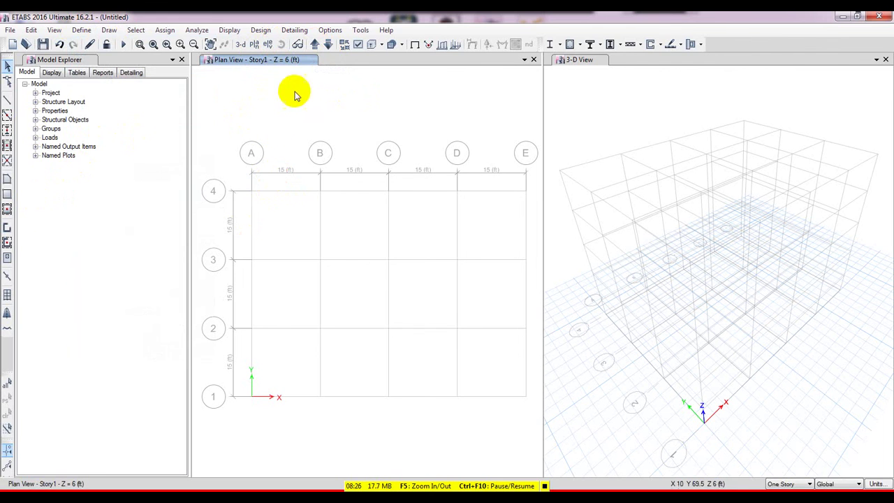
# - Start drawing straight frame lines in the Story1 plan with Beam as the section property
pyautogui.click(8, 102)
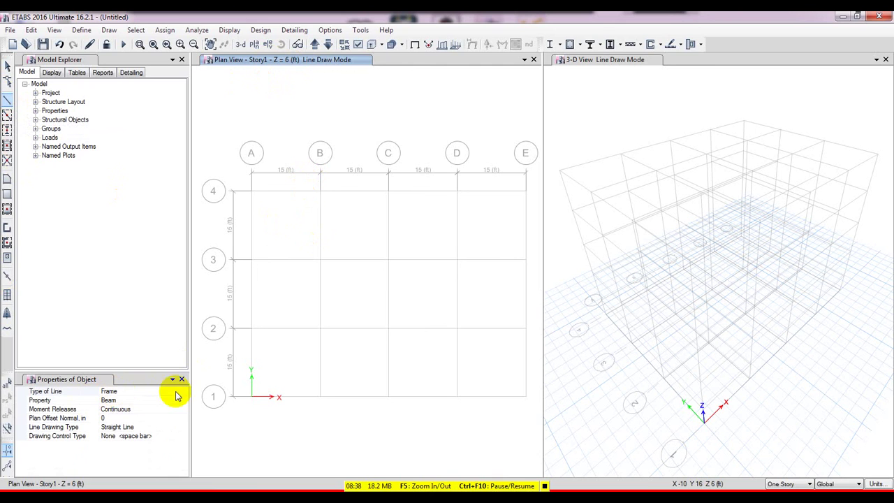
pyautogui.click(137, 400)
pyautogui.click(183, 400)
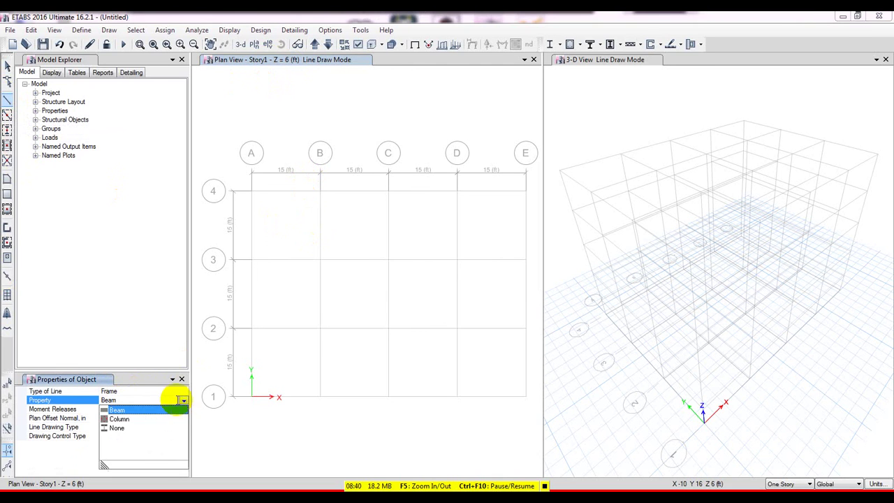
pyautogui.click(116, 410)
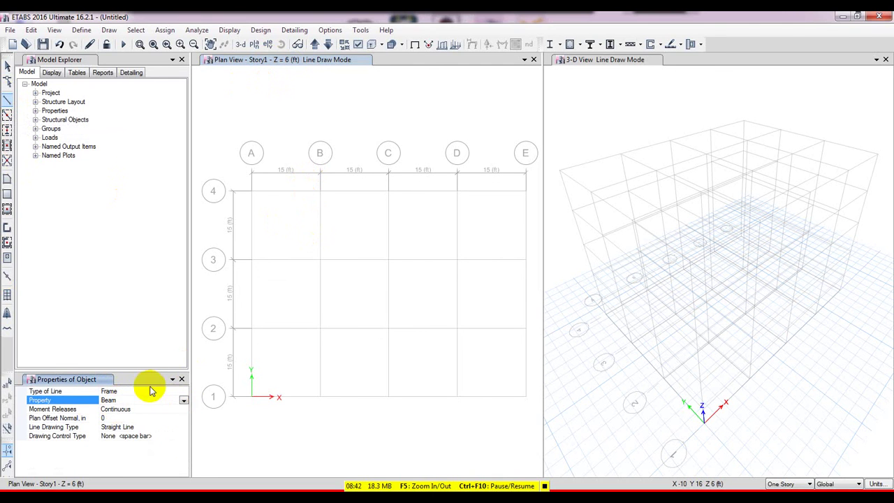
# - Set the story scope for drawing in the plan view to All Stories
pyautogui.click(783, 485)
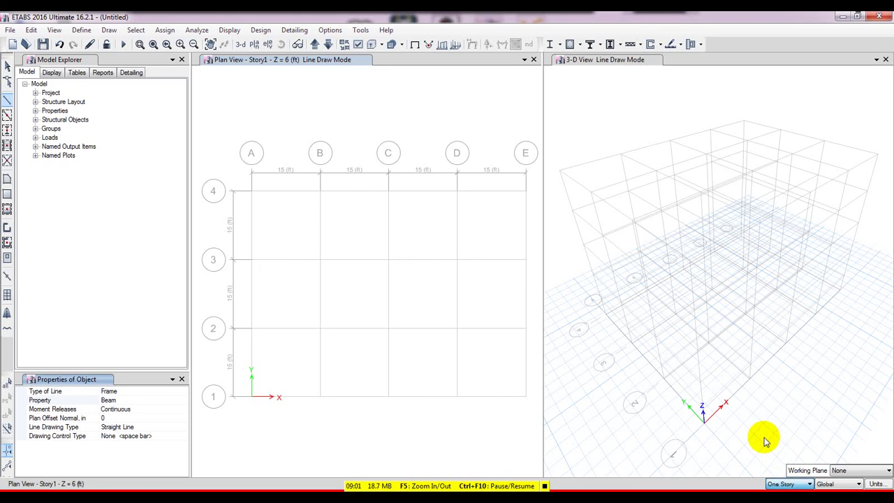
pyautogui.click(782, 485)
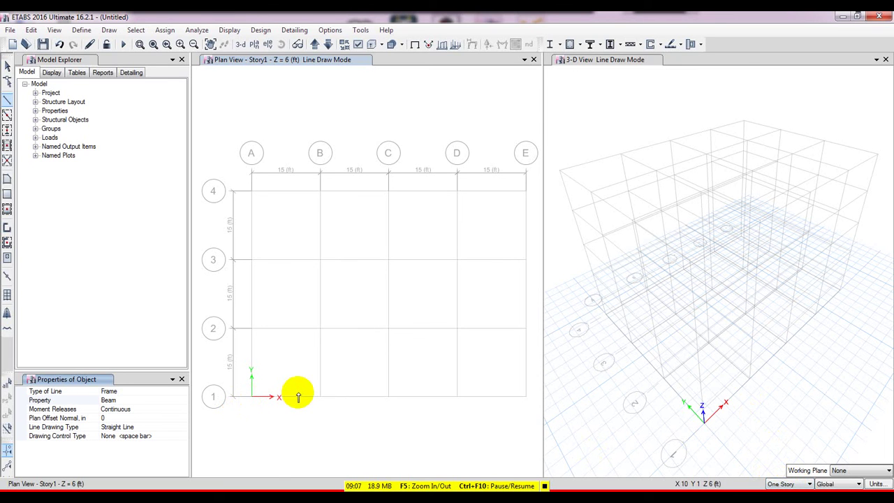
pyautogui.click(808, 485)
pyautogui.click(805, 482)
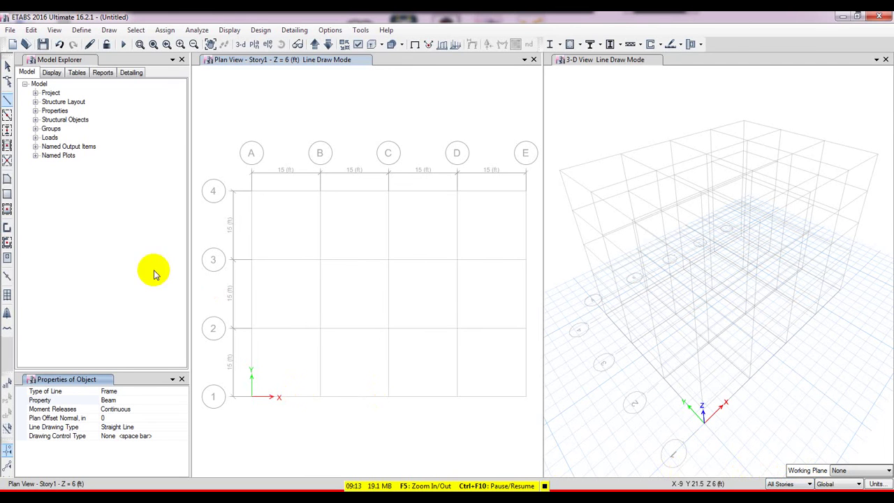
pyautogui.click(232, 172)
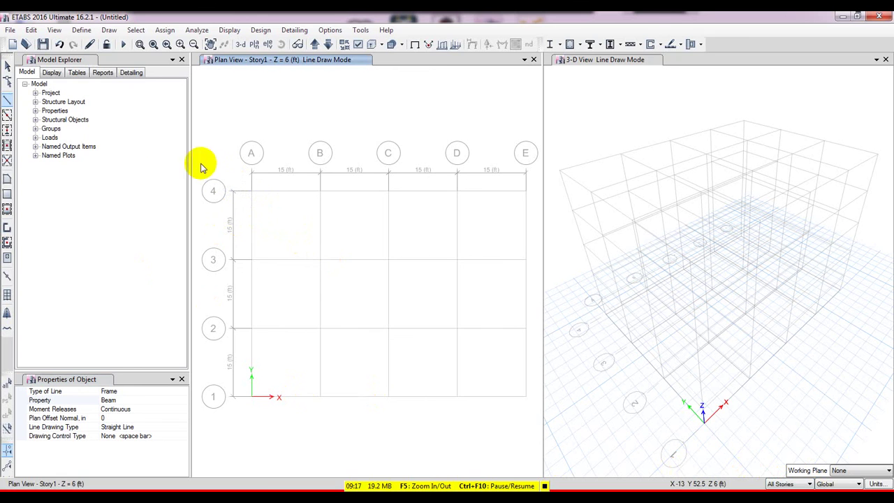
# - Quick-draw frame lines with the Beam property along every grid segment of the Story1 plan, from A to E and 1 to 4
pyautogui.click(7, 117)
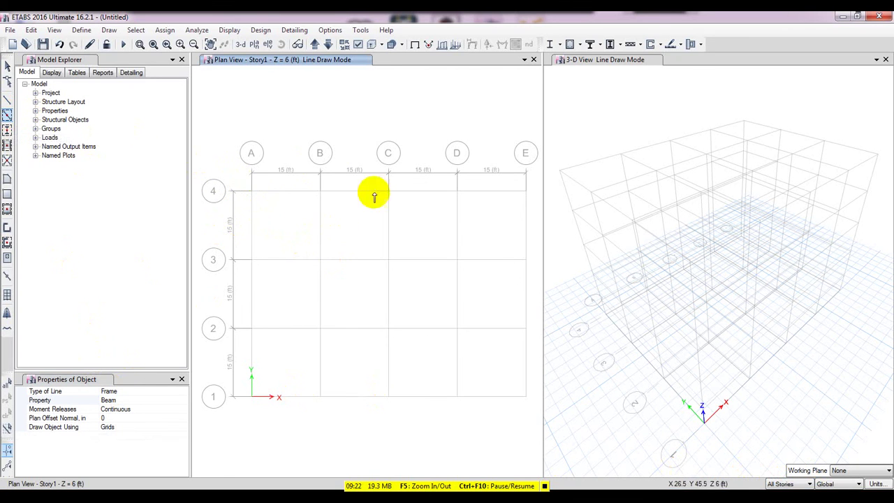
pyautogui.click(127, 399)
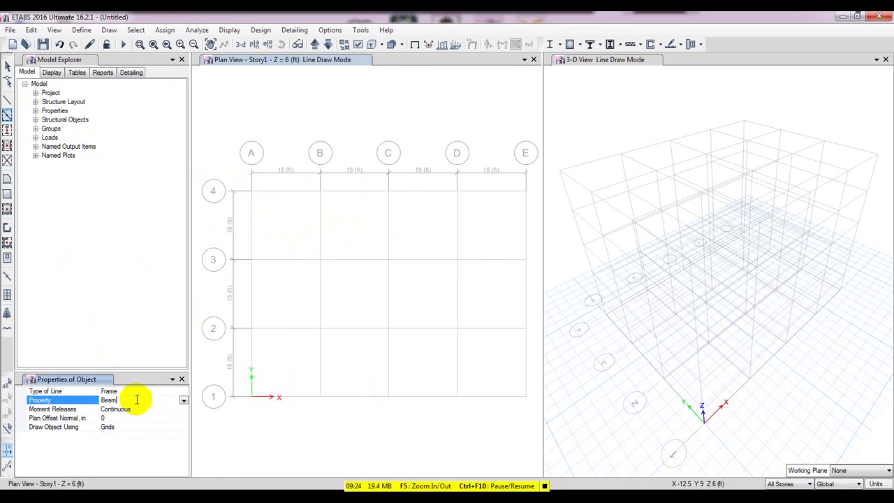
pyautogui.click(183, 400)
pyautogui.click(119, 410)
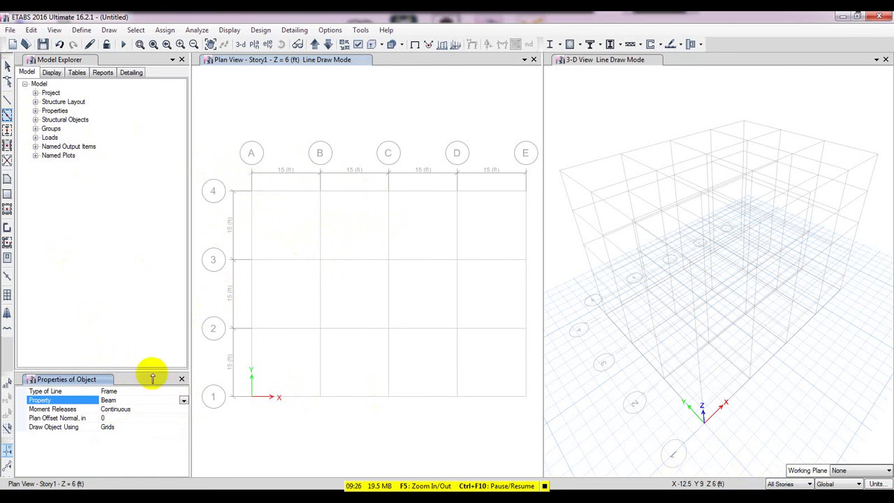
pyautogui.moveTo(220, 171)
pyautogui.mouseDown()
pyautogui.moveTo(278, 200)
pyautogui.moveTo(475, 340)
pyautogui.moveTo(538, 413)
pyautogui.mouseUp()
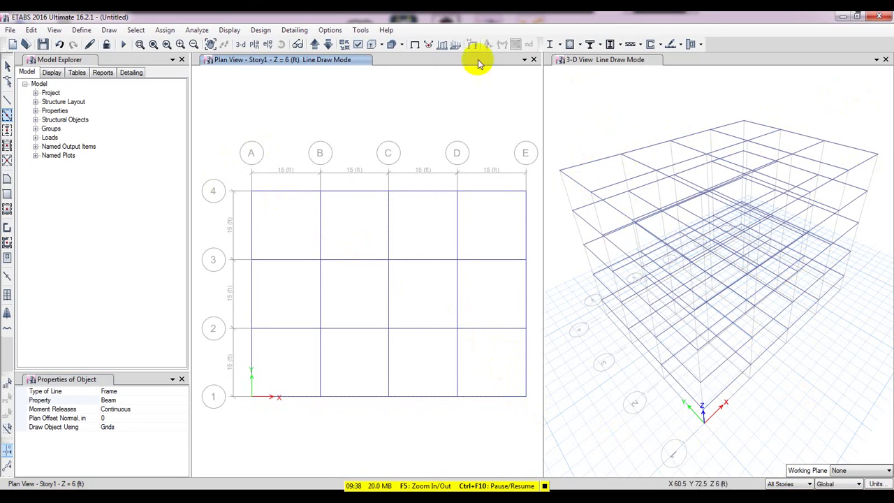
# - Undo the stray frame object added at grid point E-4 and leave the line drawing mode
pyautogui.click(565, 88)
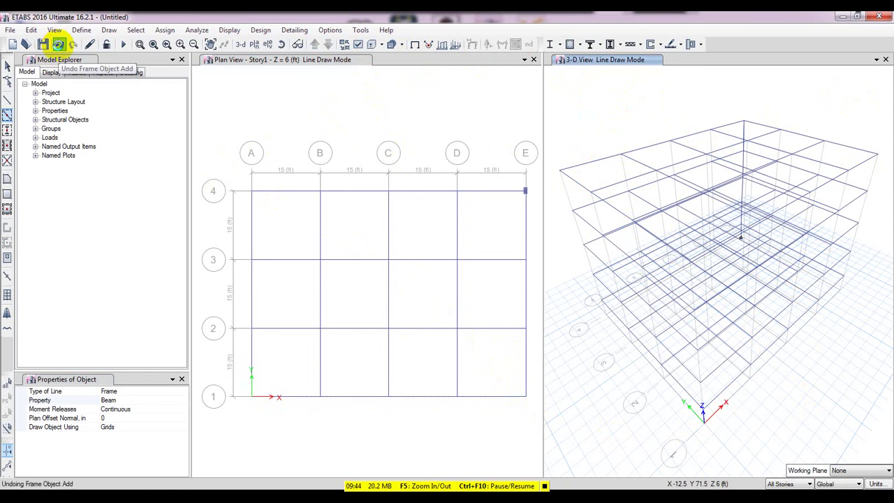
pyautogui.click(59, 45)
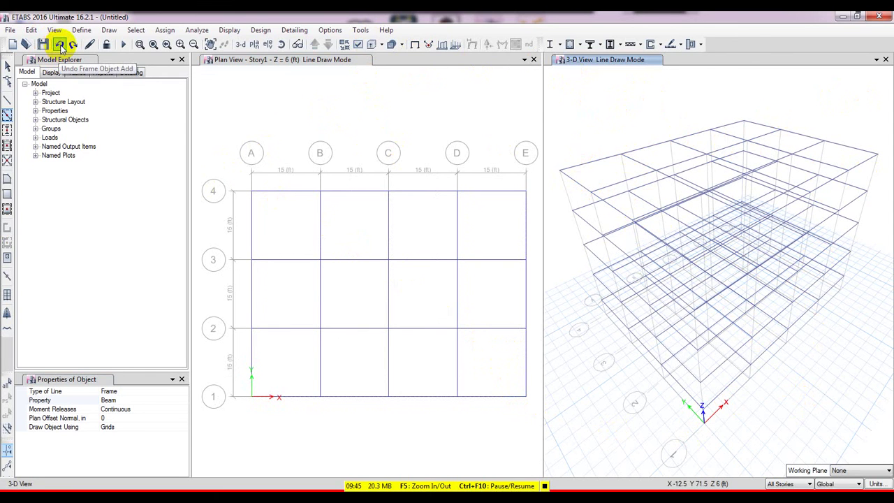
pyautogui.click(7, 65)
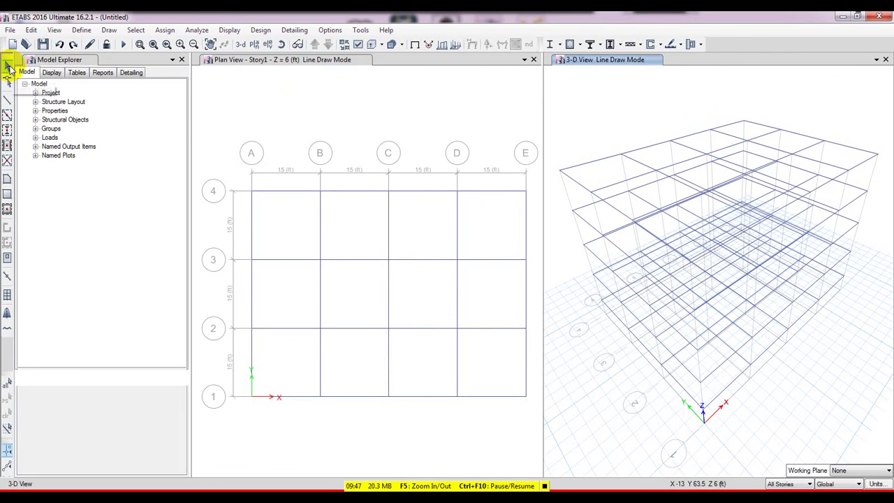
# - Inspect the beams as extruded sections from a rotated 3-D angle, and restore the default 3-D view with the extruded display off
pyautogui.click(370, 45)
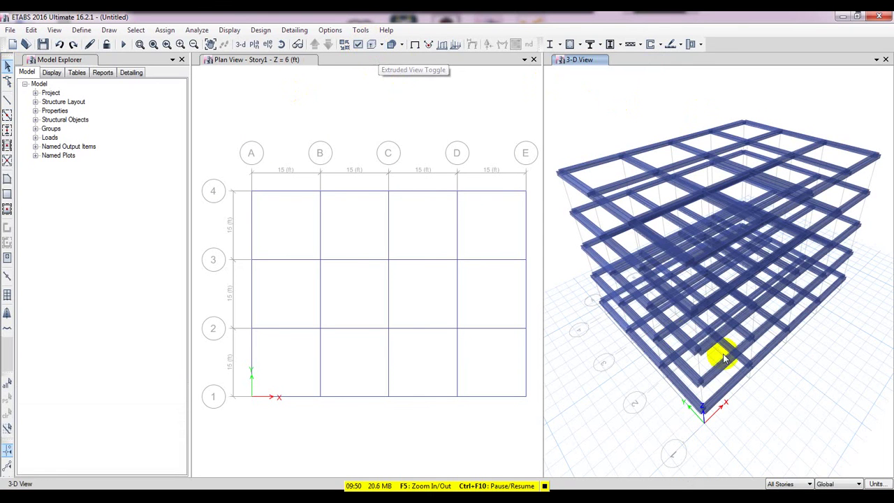
pyautogui.click(281, 44)
pyautogui.moveTo(826, 388); pyautogui.dragTo(780, 368)
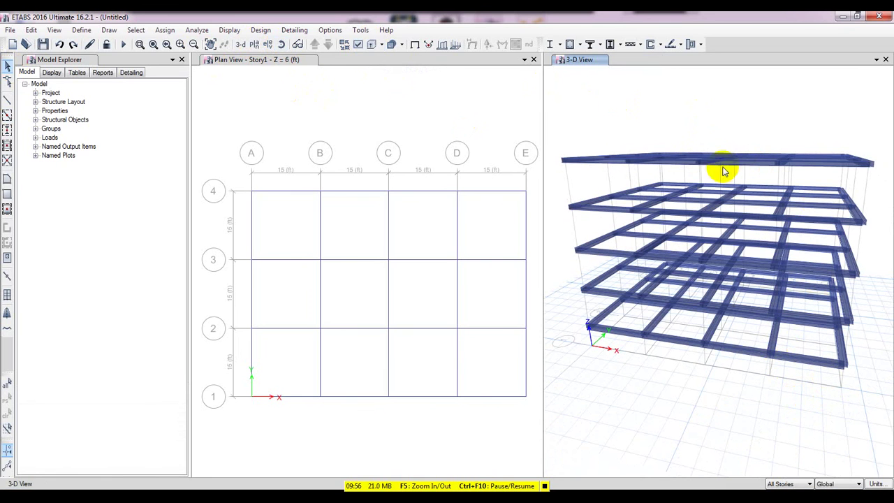
pyautogui.click(241, 44)
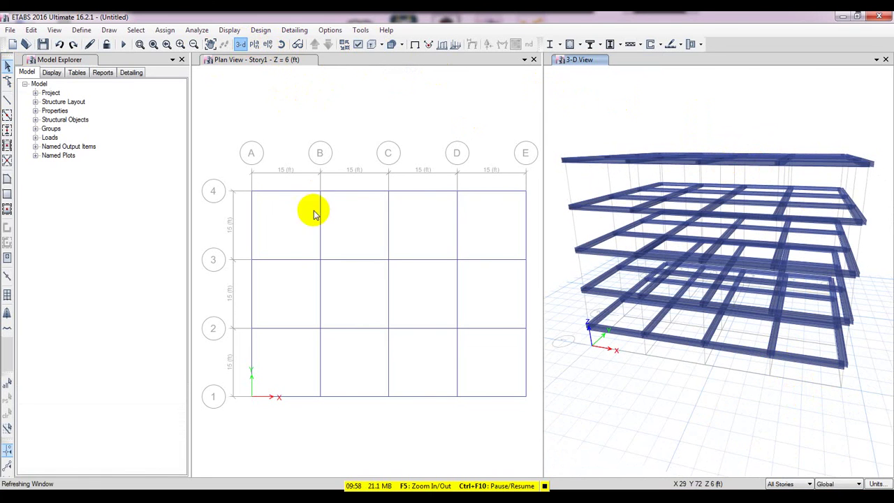
pyautogui.click(374, 44)
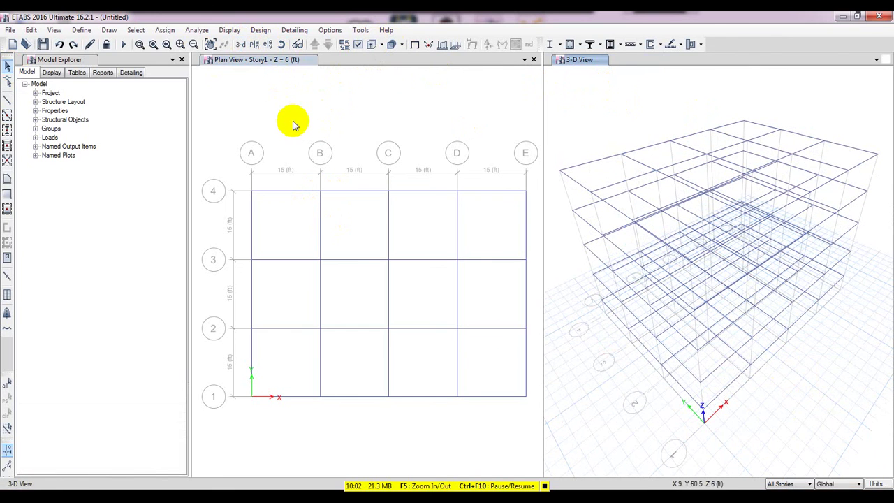
# - Quick-draw columns with the Column property at every grid intersection of the Story1 plan for all stories, and leave the drawing mode
pyautogui.click(228, 149)
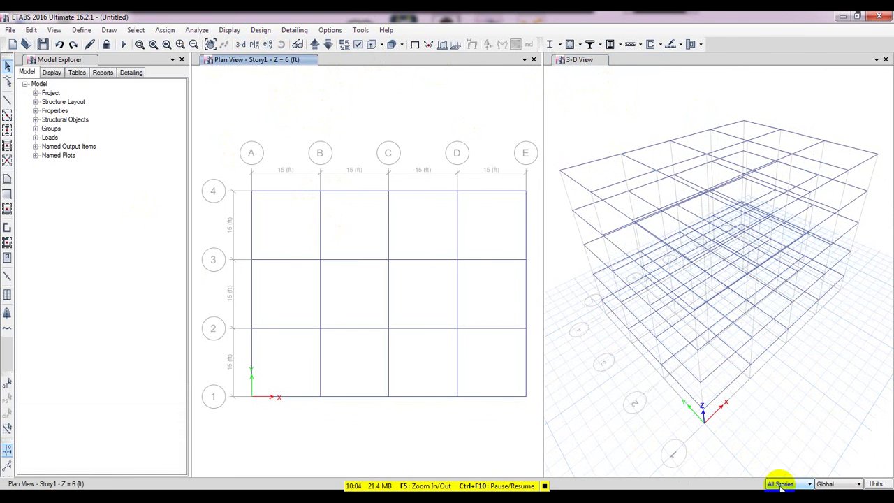
pyautogui.click(7, 129)
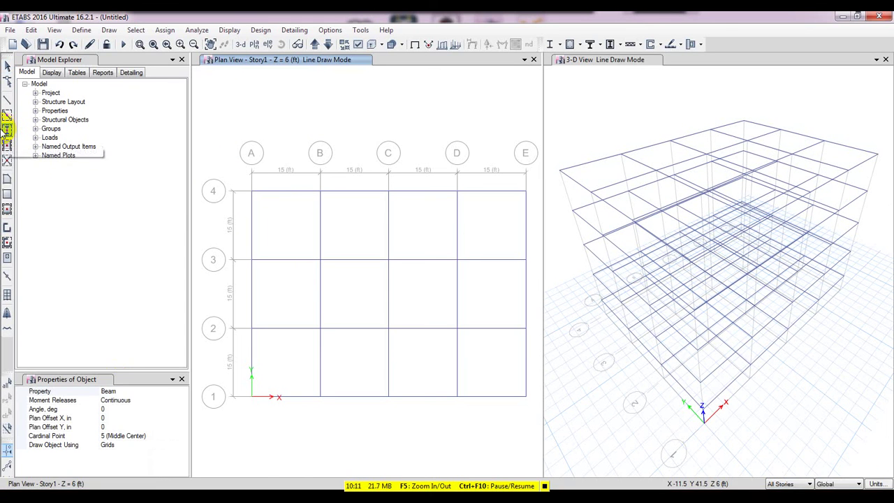
pyautogui.click(103, 392)
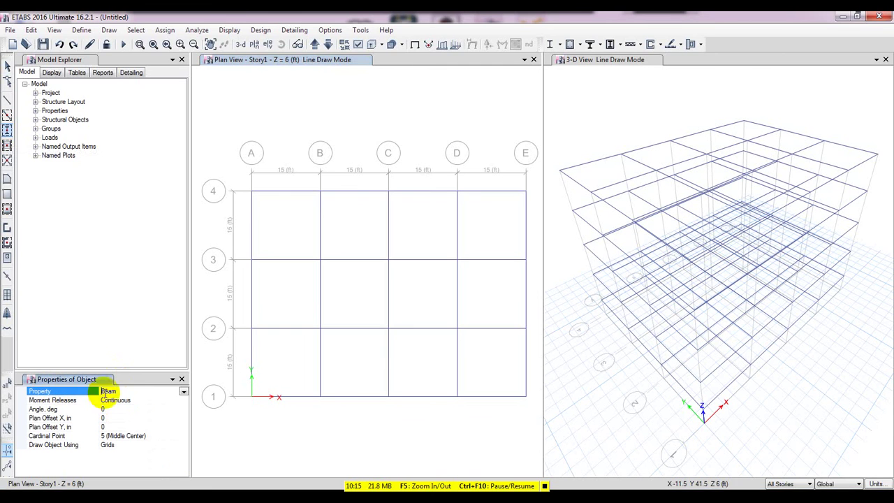
pyautogui.click(184, 392)
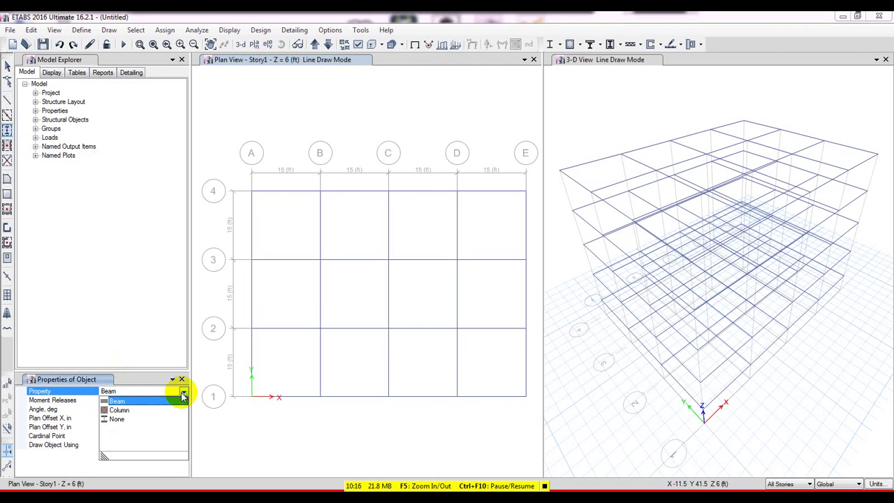
pyautogui.click(126, 415)
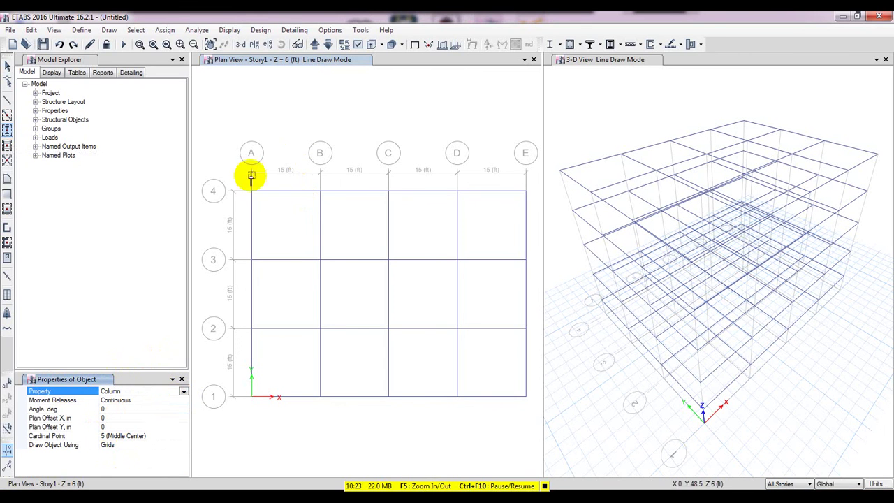
pyautogui.moveTo(228, 169); pyautogui.dragTo(536, 417)
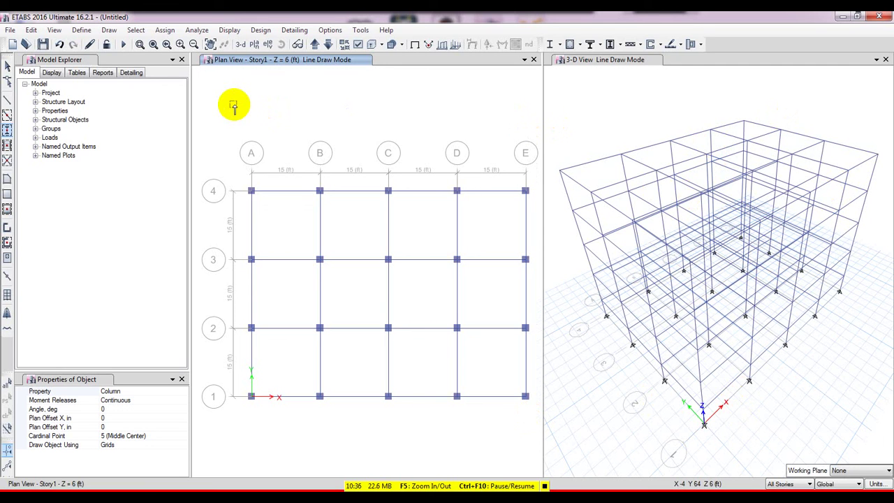
pyautogui.click(7, 67)
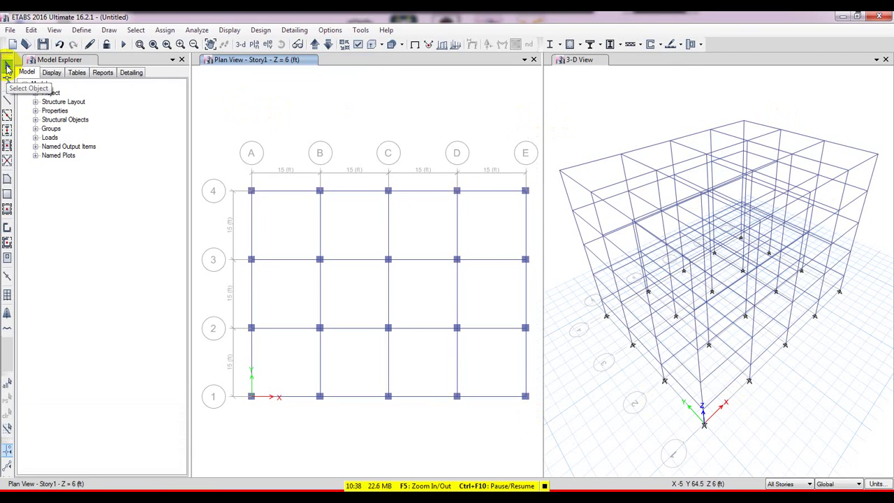
# - Quick-draw floor areas with the Slab property in the four bays between grids 3 and 4, with All Stories as the scope
pyautogui.click(7, 208)
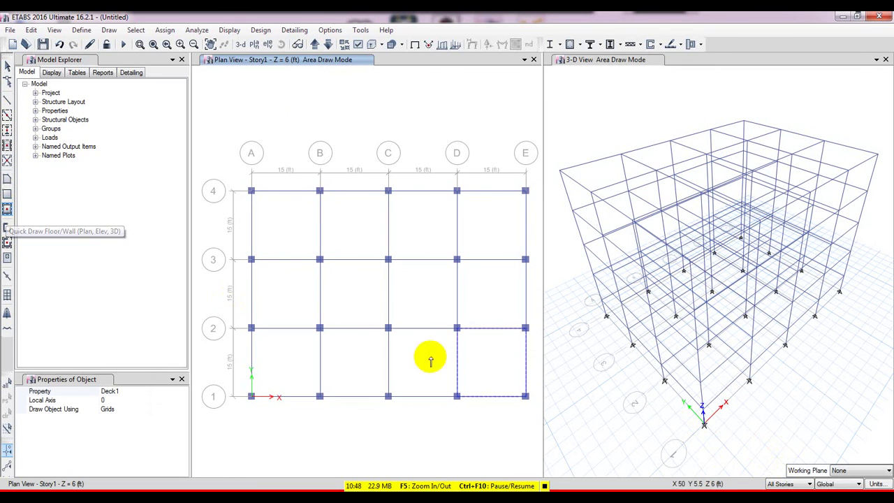
pyautogui.click(130, 390)
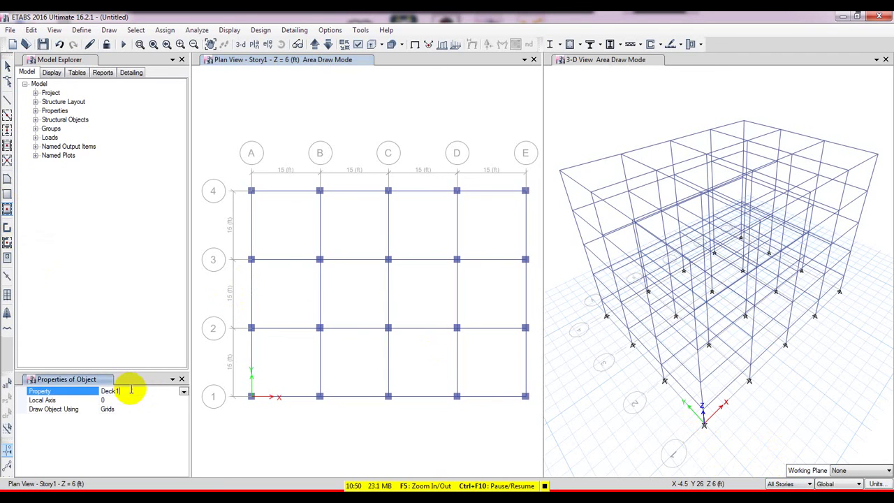
pyautogui.click(182, 391)
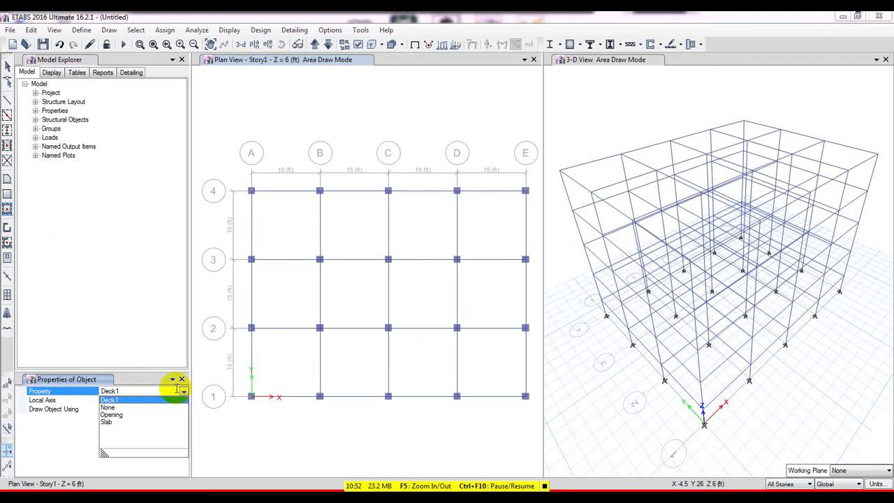
pyautogui.click(107, 421)
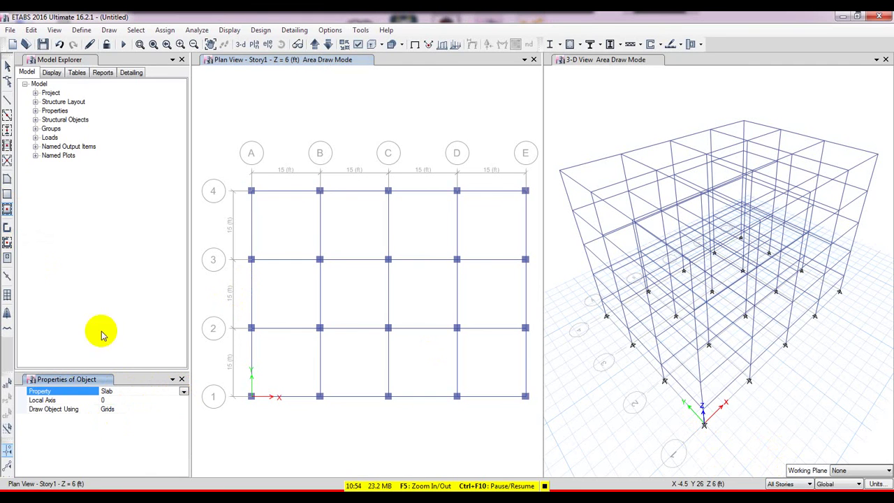
pyautogui.click(787, 484)
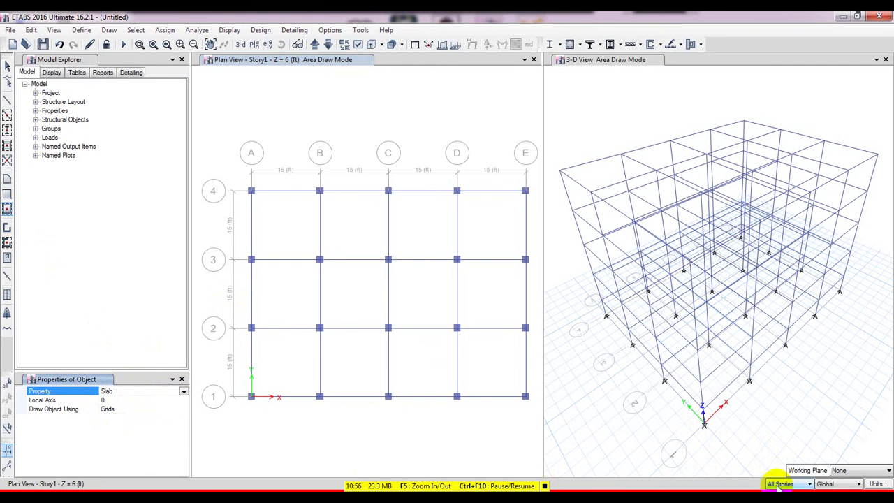
pyautogui.click(801, 483)
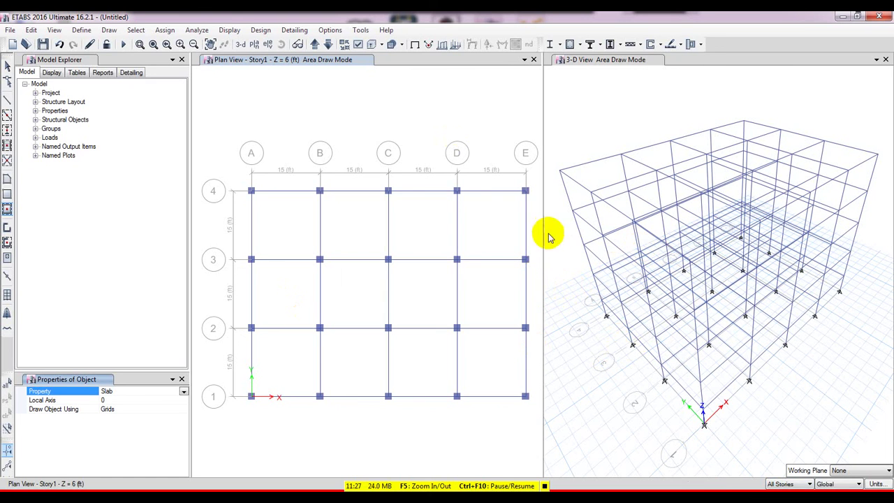
pyautogui.click(276, 242)
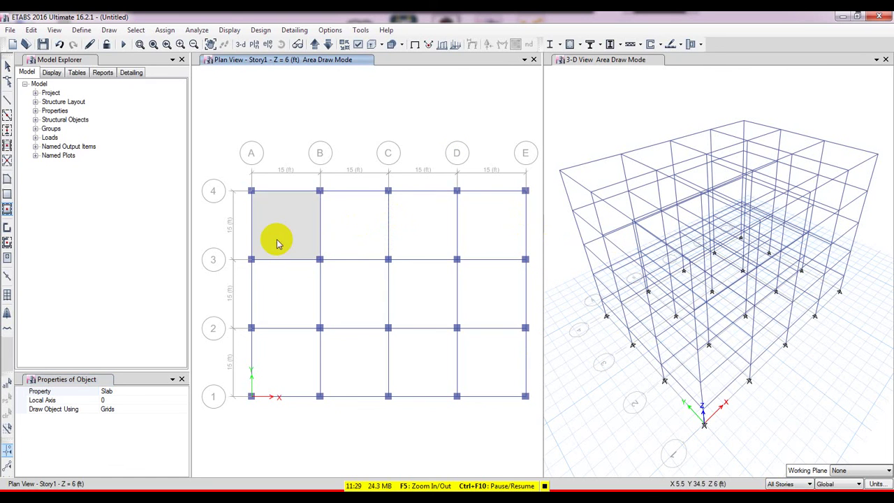
pyautogui.click(352, 230)
pyautogui.click(423, 227)
pyautogui.click(489, 231)
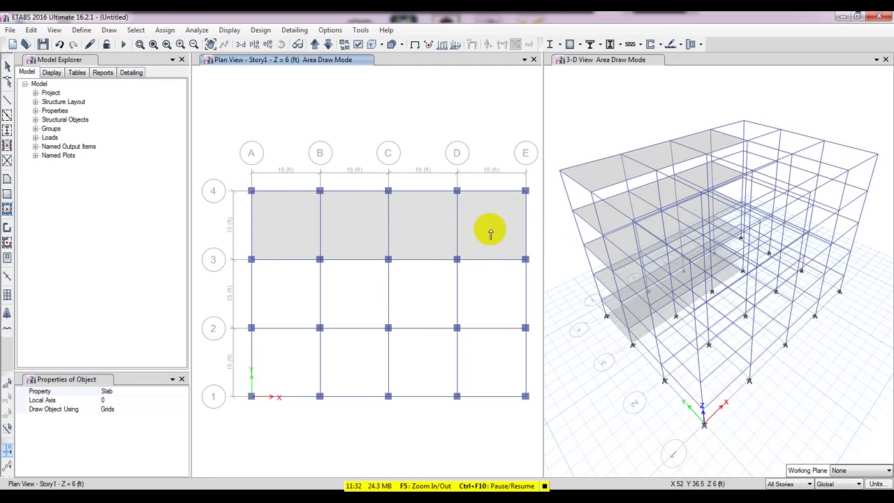
# - Fill the eight remaining bays between grids 1 and 3 with Slab floor areas and leave the area drawing mode
pyautogui.click(486, 293)
pyautogui.click(412, 298)
pyautogui.click(334, 297)
pyautogui.click(282, 307)
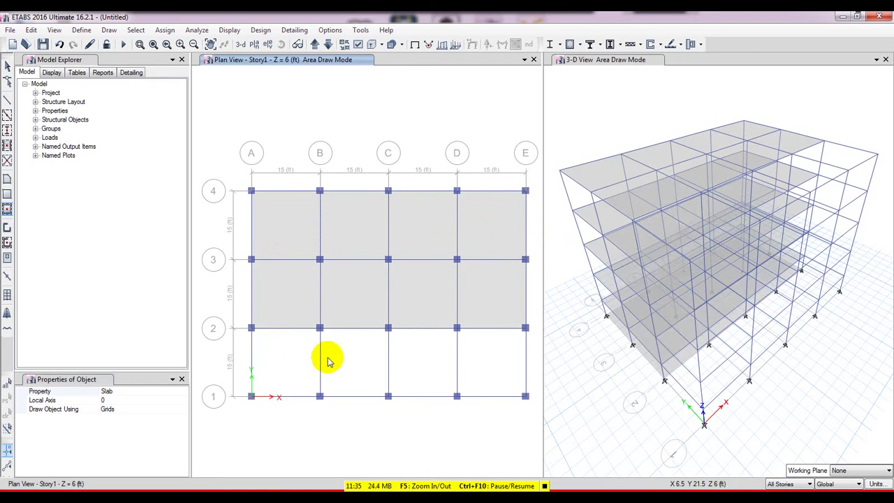
pyautogui.click(307, 360)
pyautogui.click(348, 361)
pyautogui.click(433, 358)
pyautogui.click(498, 360)
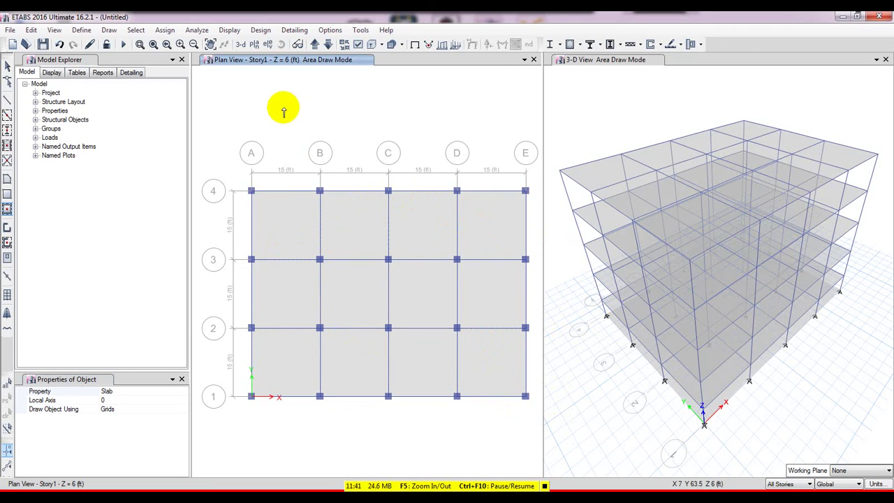
pyautogui.click(7, 66)
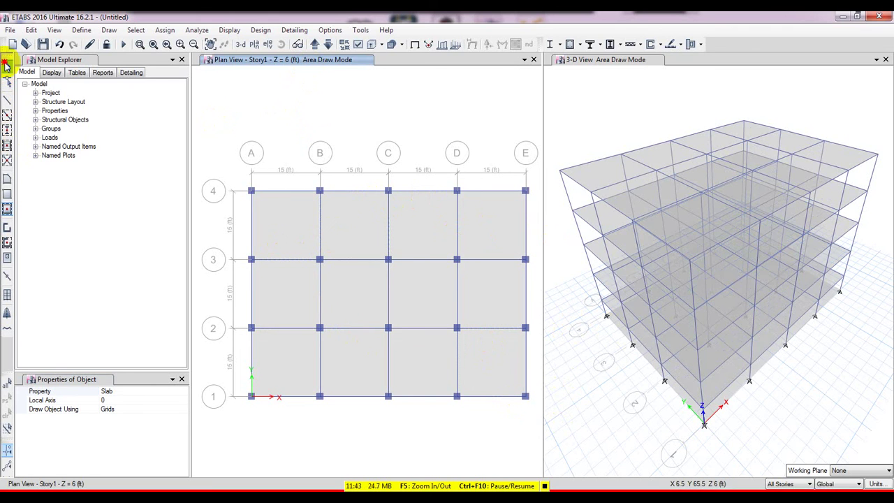
# - Switch the plan view to Base, select the slab panels in all twelve bays with the All Stories scope, and delete them
pyautogui.click(328, 43)
pyautogui.click(273, 209)
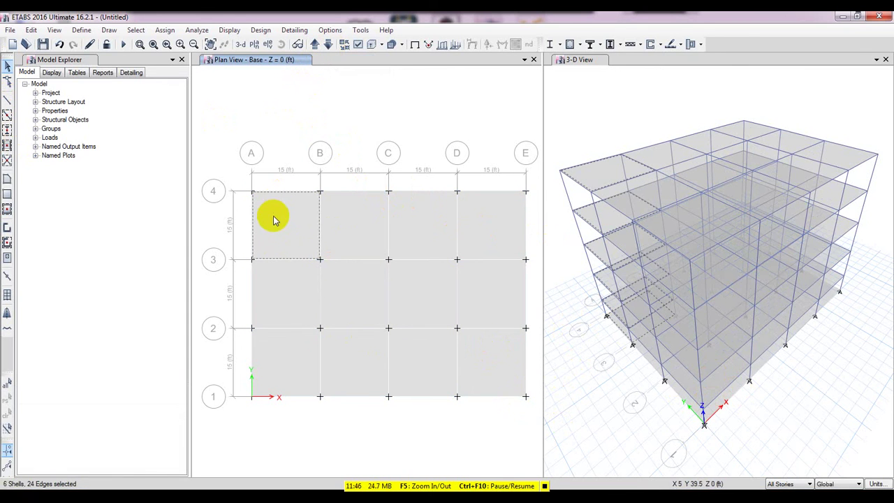
pyautogui.click(345, 226)
pyautogui.click(413, 230)
pyautogui.click(499, 226)
pyautogui.click(490, 279)
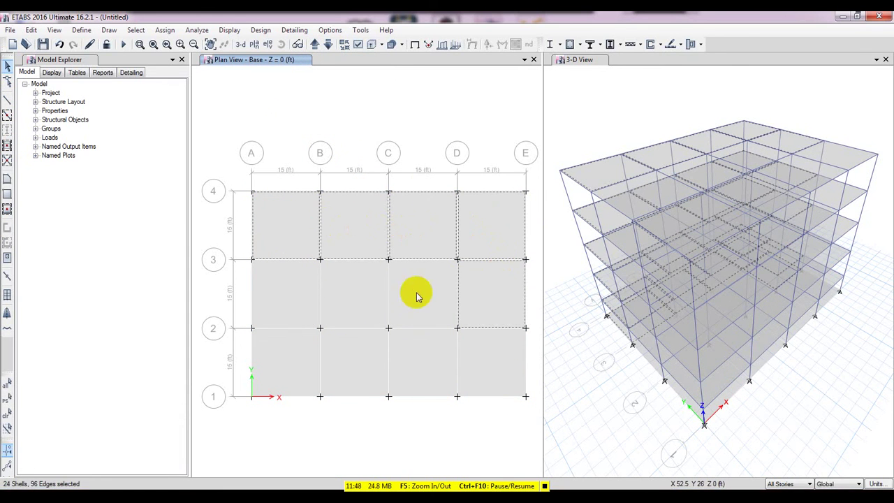
pyautogui.click(416, 292)
pyautogui.click(324, 293)
pyautogui.click(253, 292)
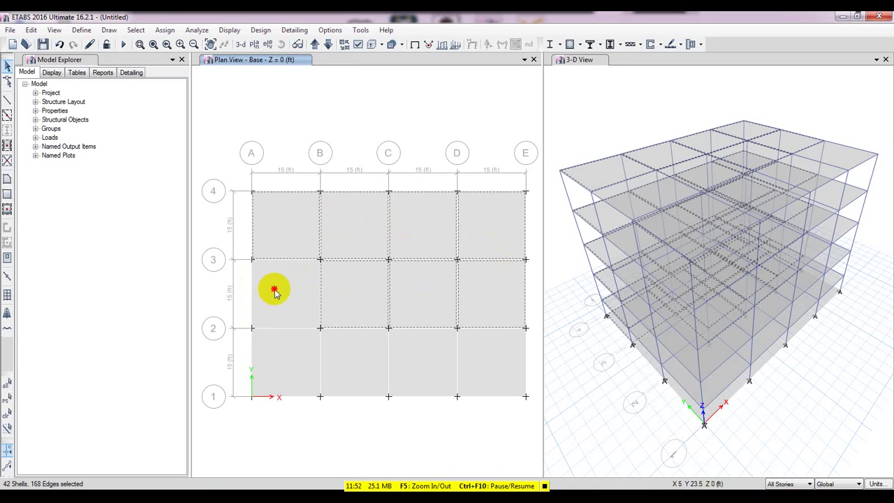
pyautogui.click(261, 359)
pyautogui.click(365, 365)
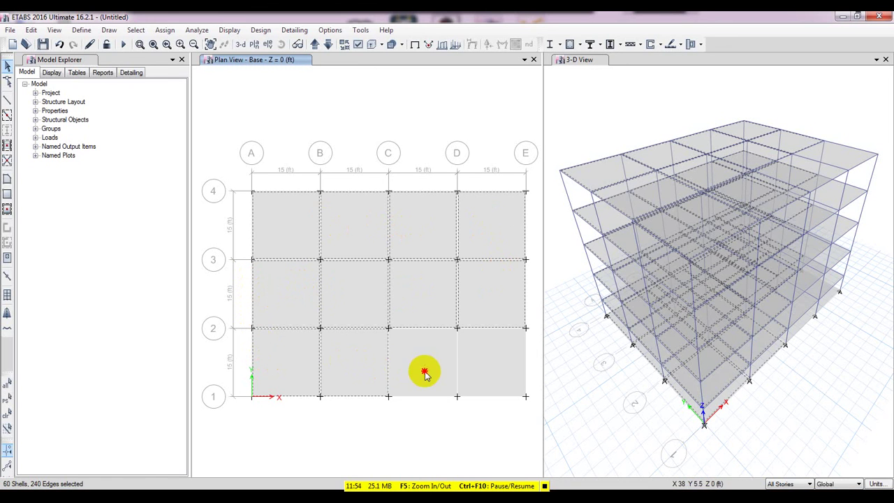
pyautogui.click(424, 371)
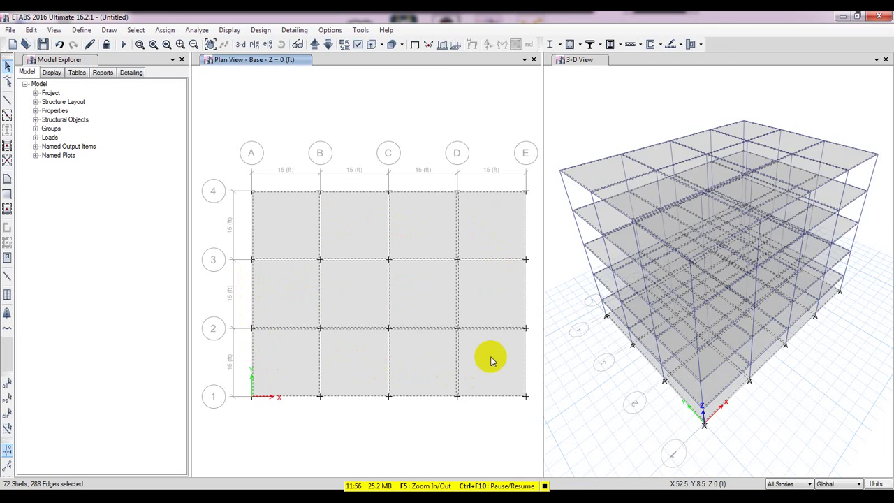
pyautogui.press('Delete')
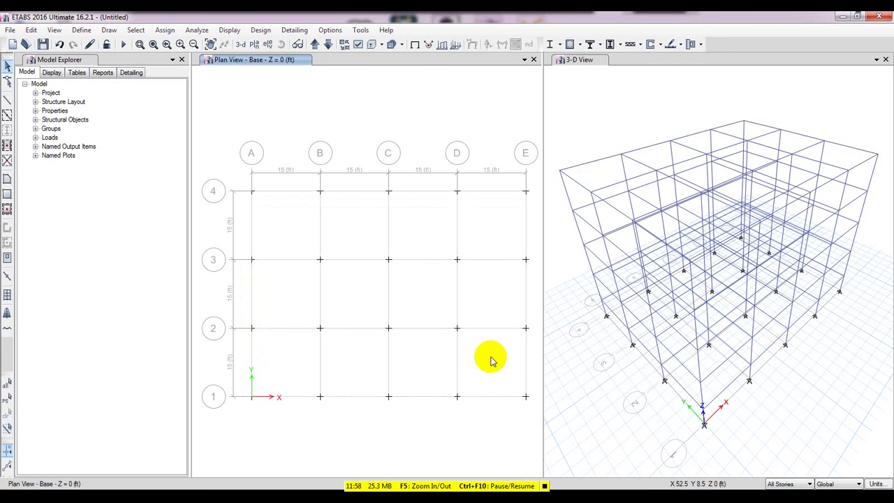
# - Undo the deletion of the slab panels on all stories and set the story scope to One Story
pyautogui.click(60, 45)
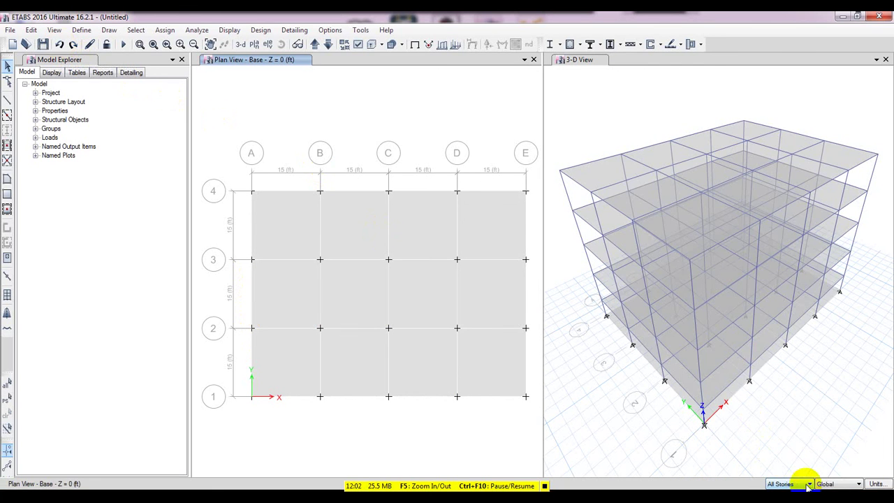
pyautogui.click(789, 484)
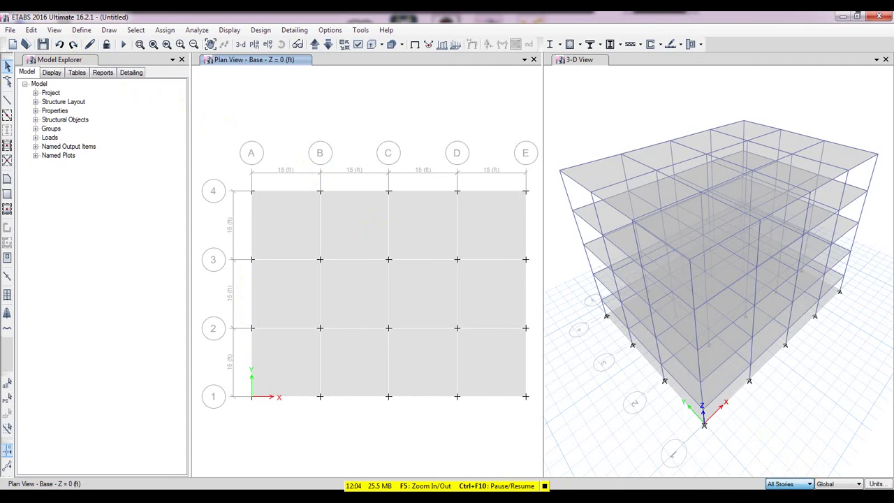
pyautogui.press('Up')
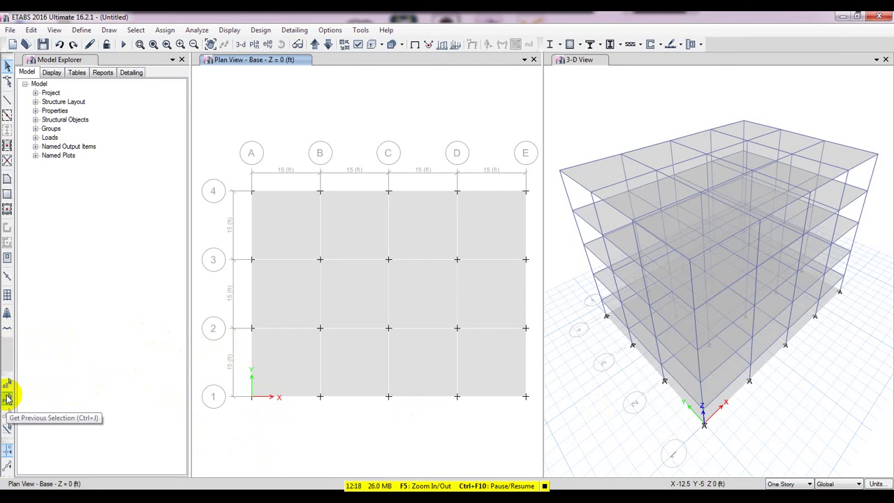
# - Select the slab panels in all twelve bays of the Base plan and delete them from that level only
pyautogui.click(273, 226)
pyautogui.click(381, 230)
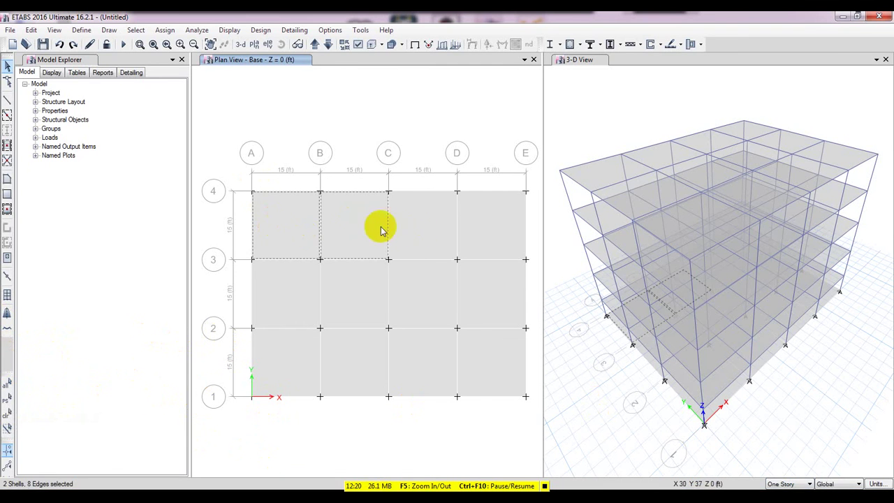
pyautogui.click(437, 234)
pyautogui.click(478, 234)
pyautogui.click(483, 294)
pyautogui.click(416, 293)
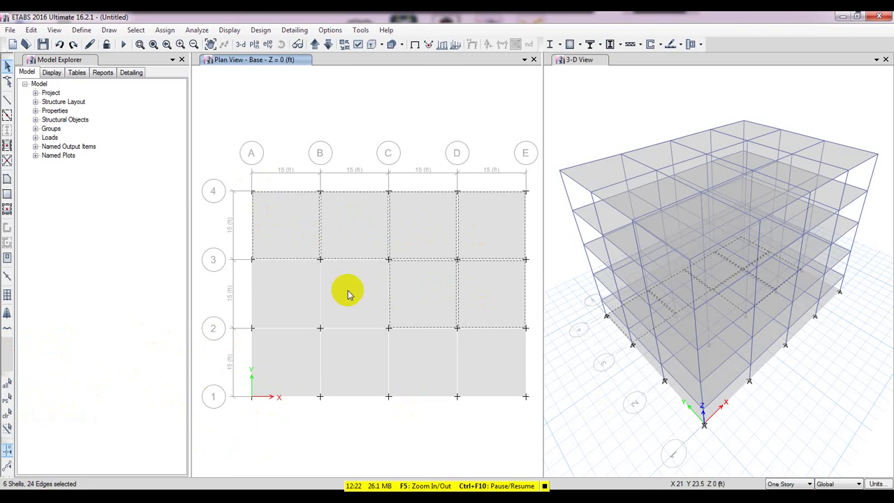
pyautogui.click(350, 293)
pyautogui.click(293, 300)
pyautogui.click(291, 336)
pyautogui.click(335, 361)
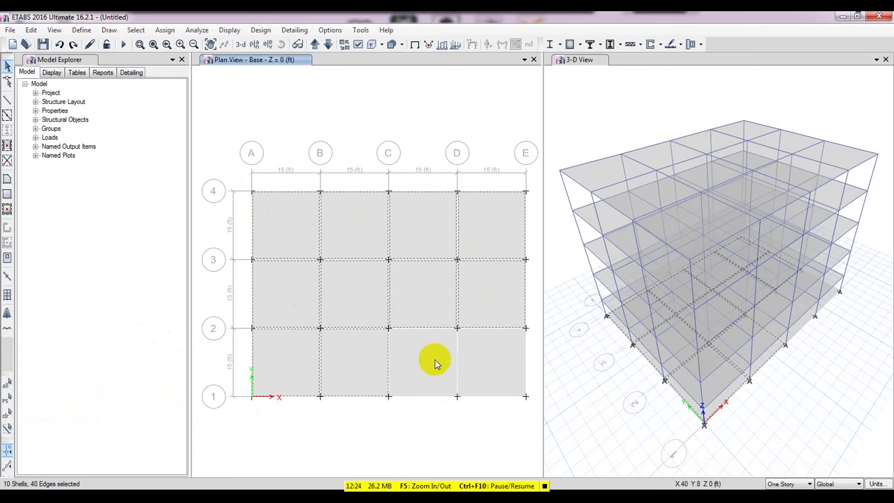
pyautogui.click(435, 361)
pyautogui.click(489, 367)
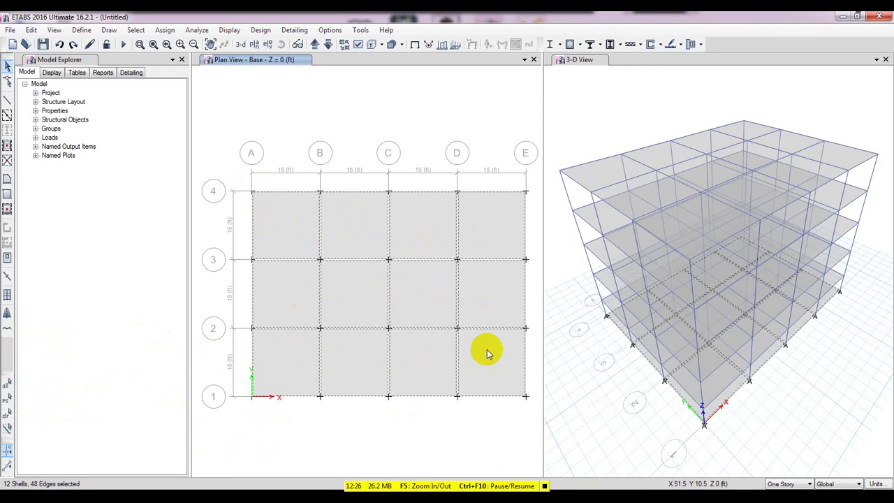
pyautogui.press('Delete')
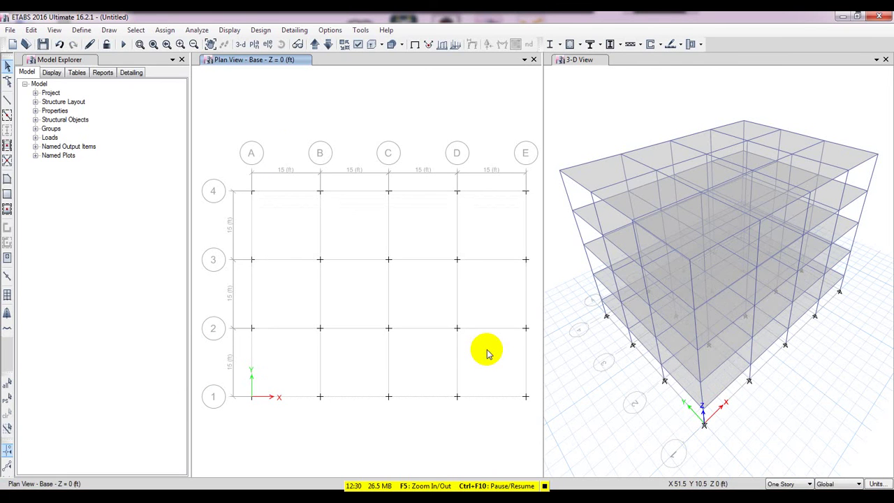
# - Select all the joints of the Base plan and assign fixed restraints to them, restraining all translations and rotations about X, Y and Z
pyautogui.moveTo(227, 160); pyautogui.dragTo(538, 421)
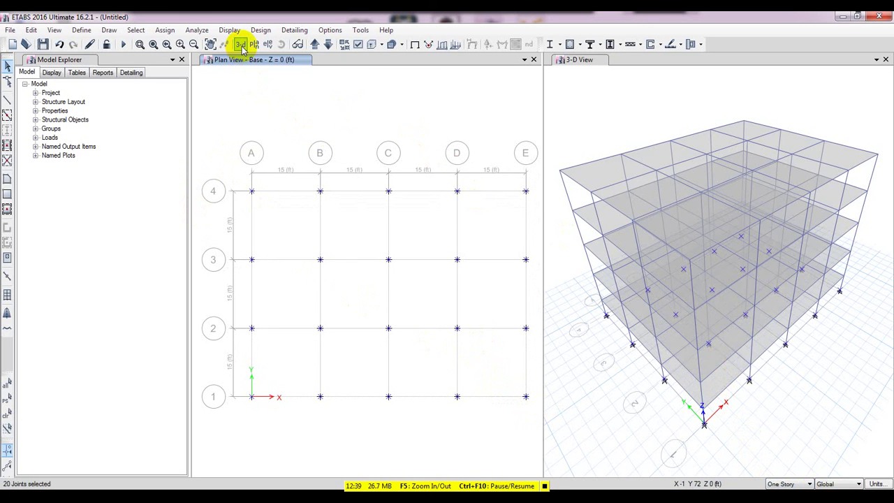
pyautogui.click(167, 33)
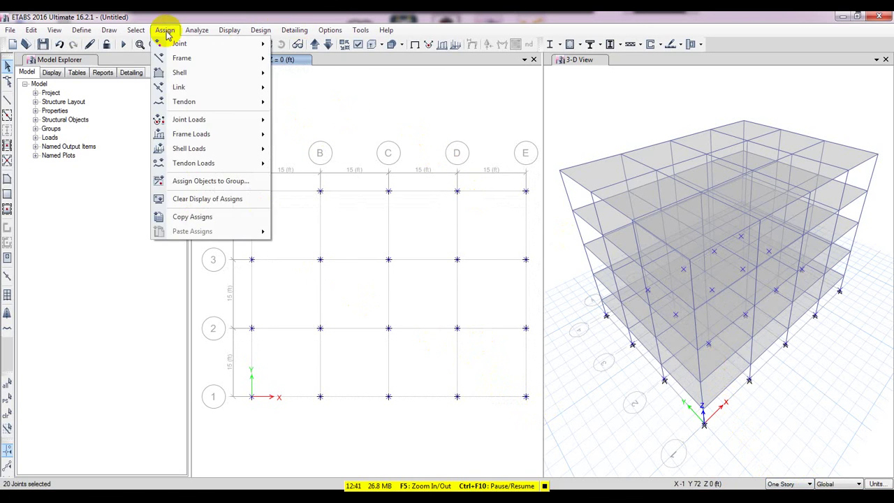
pyautogui.moveTo(179, 45)
pyautogui.click(309, 45)
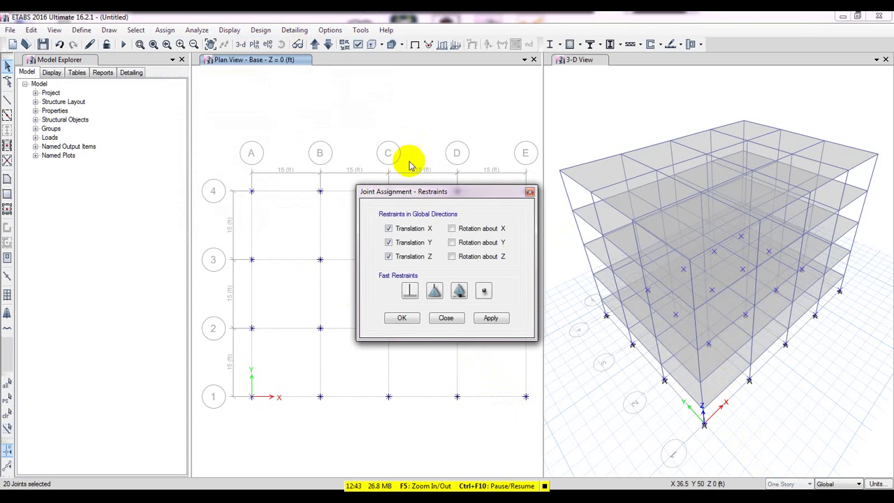
pyautogui.click(409, 292)
pyautogui.click(491, 318)
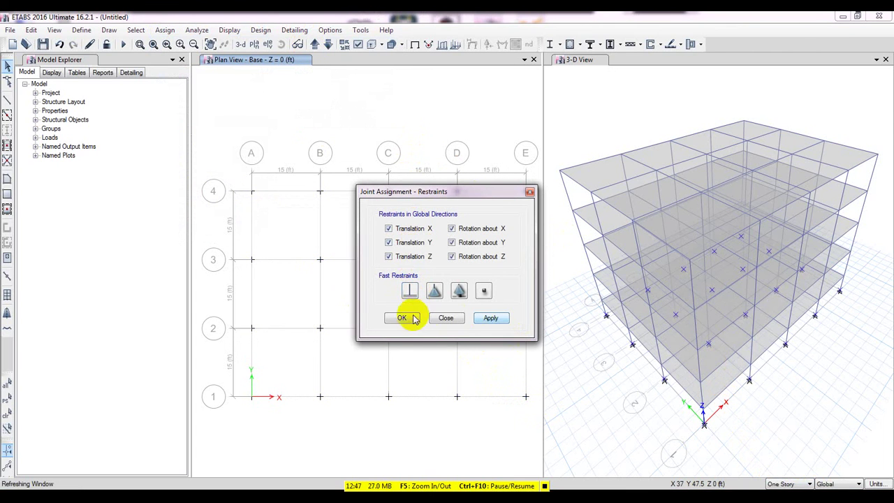
pyautogui.click(402, 318)
pyautogui.scroll(4, 695, 447)
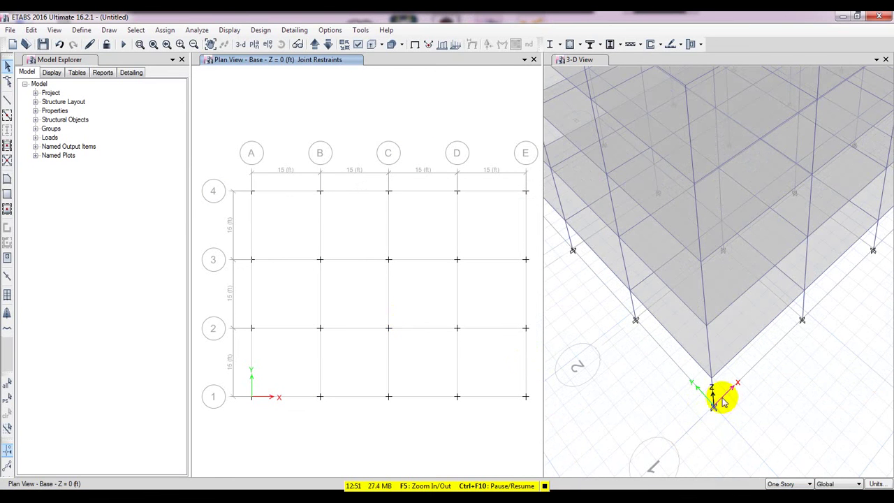
pyautogui.scroll(-5, 657, 388)
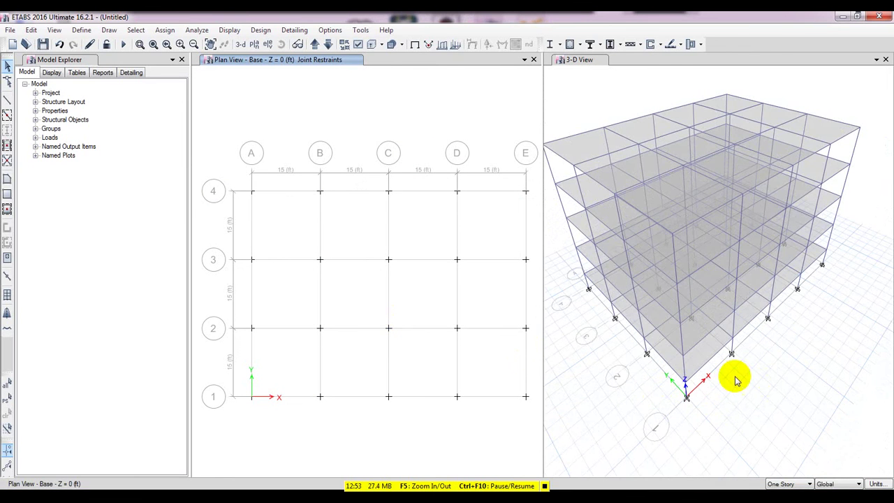
pyautogui.click(740, 375)
pyautogui.keyDown('shift'); pyautogui.moveTo(740, 375); pyautogui.dragTo(564, 243, button='middle'); pyautogui.keyUp('shift')
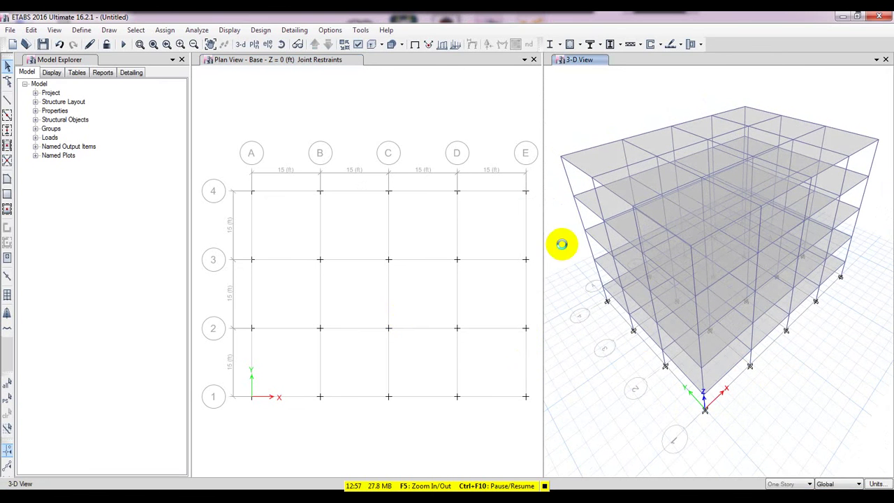